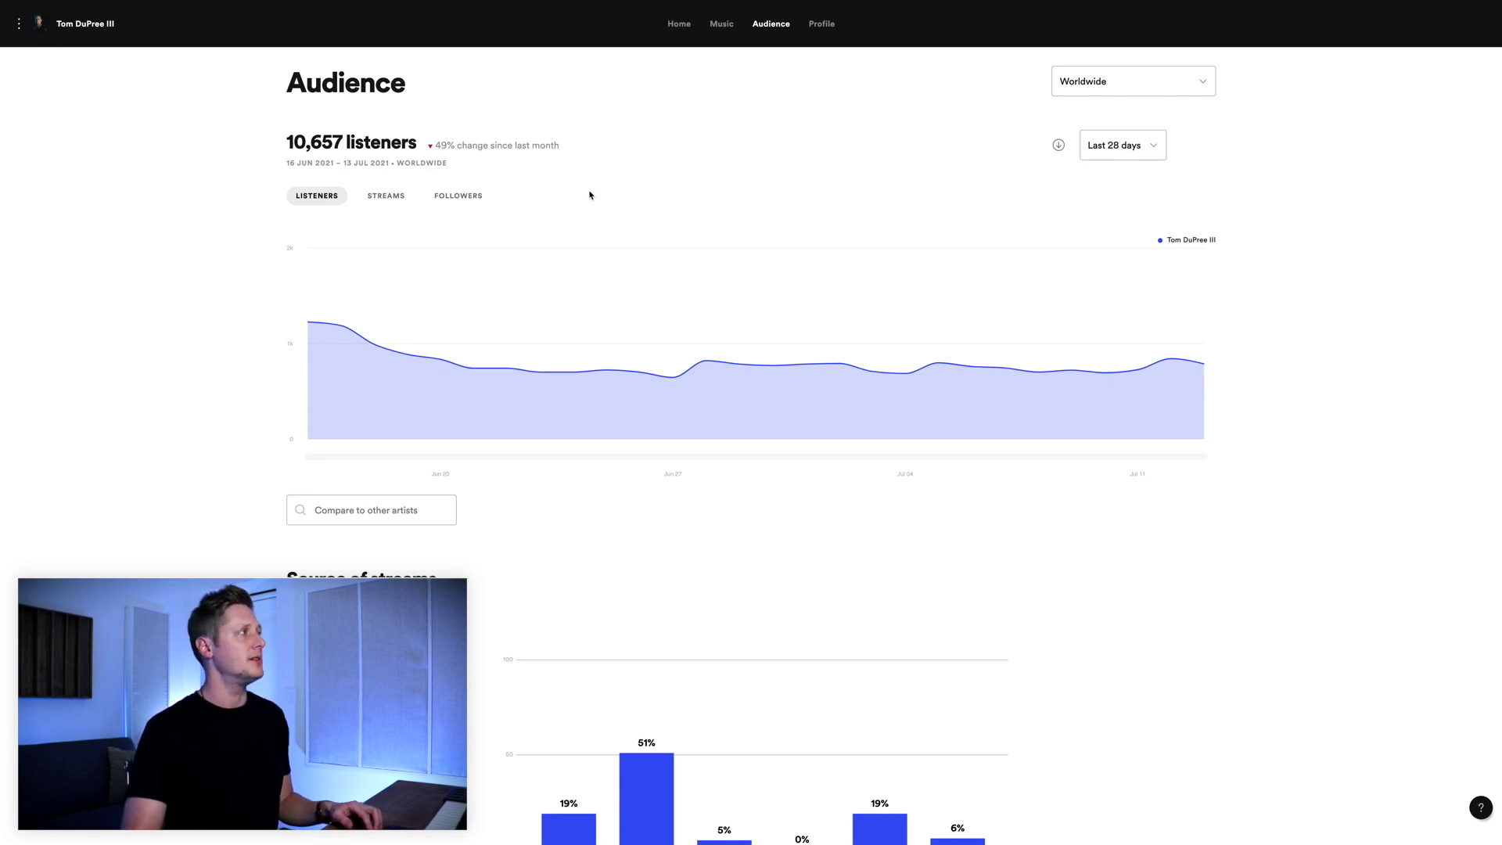
Show the streams chart on the Audience page for the period Since 2015
click(386, 197)
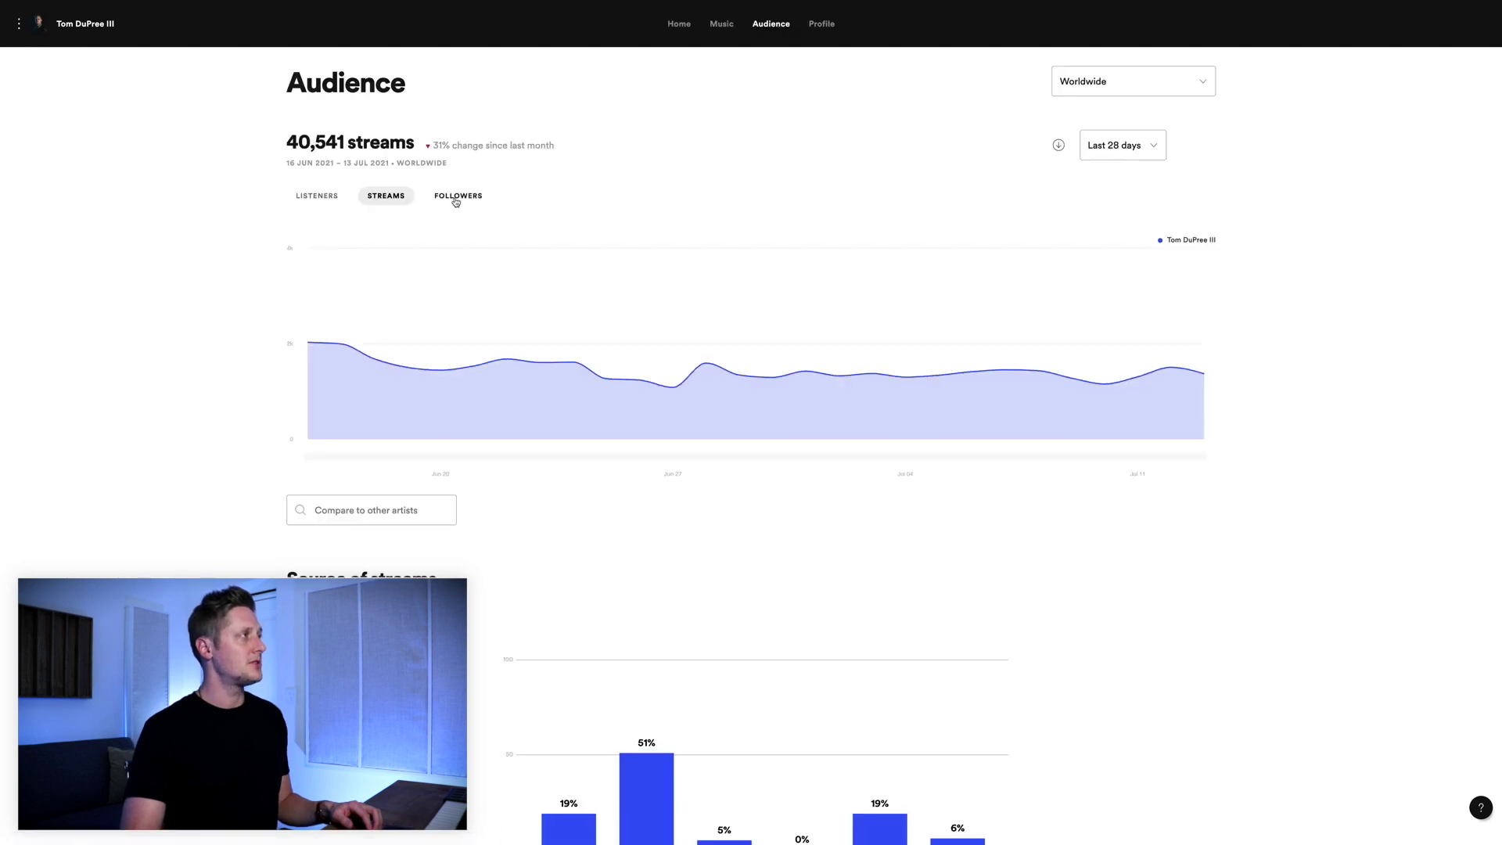
click(1154, 151)
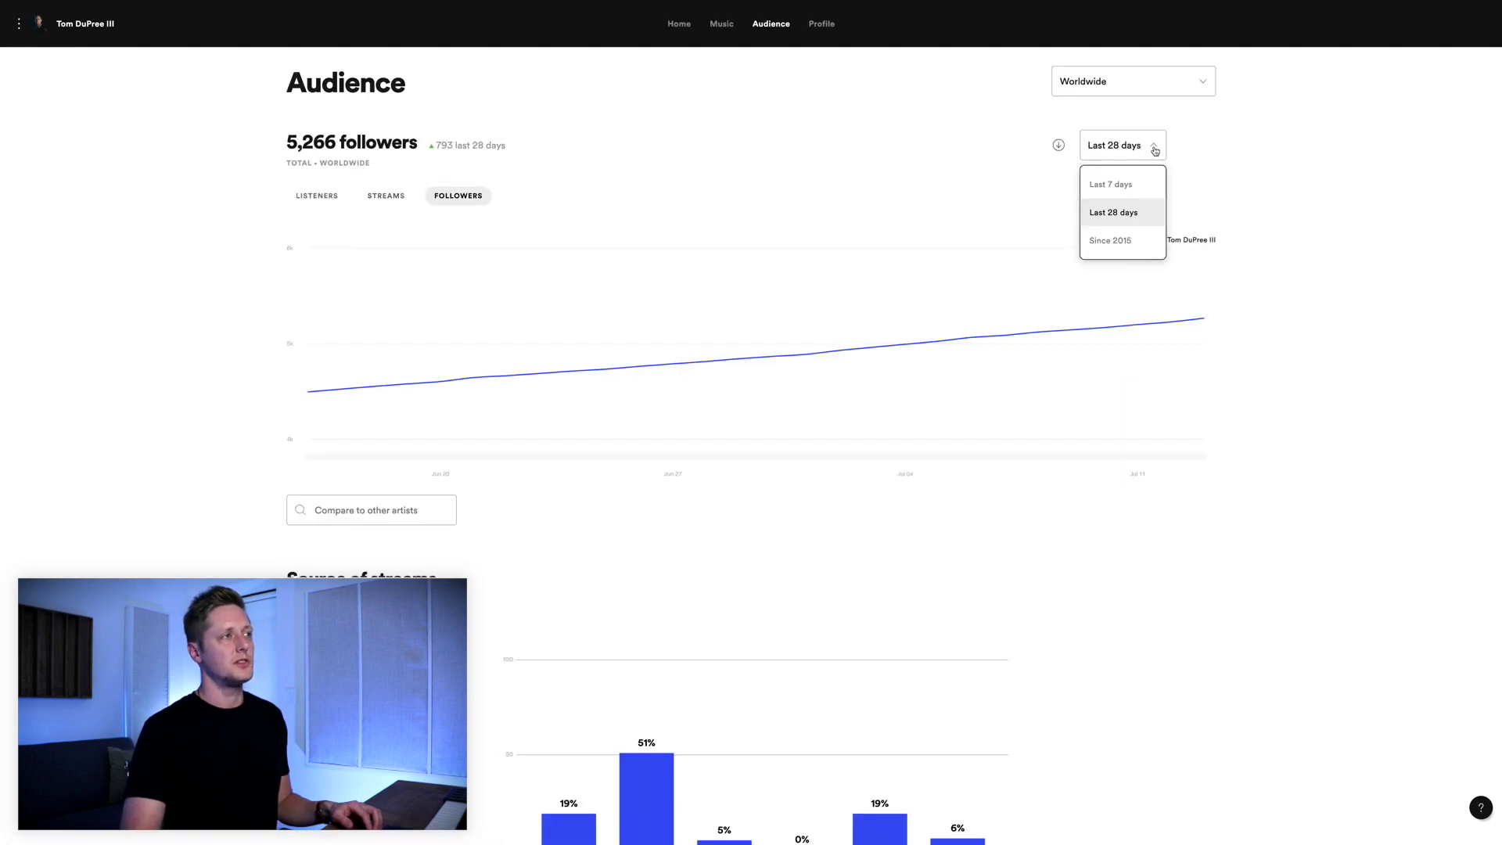
click(1138, 238)
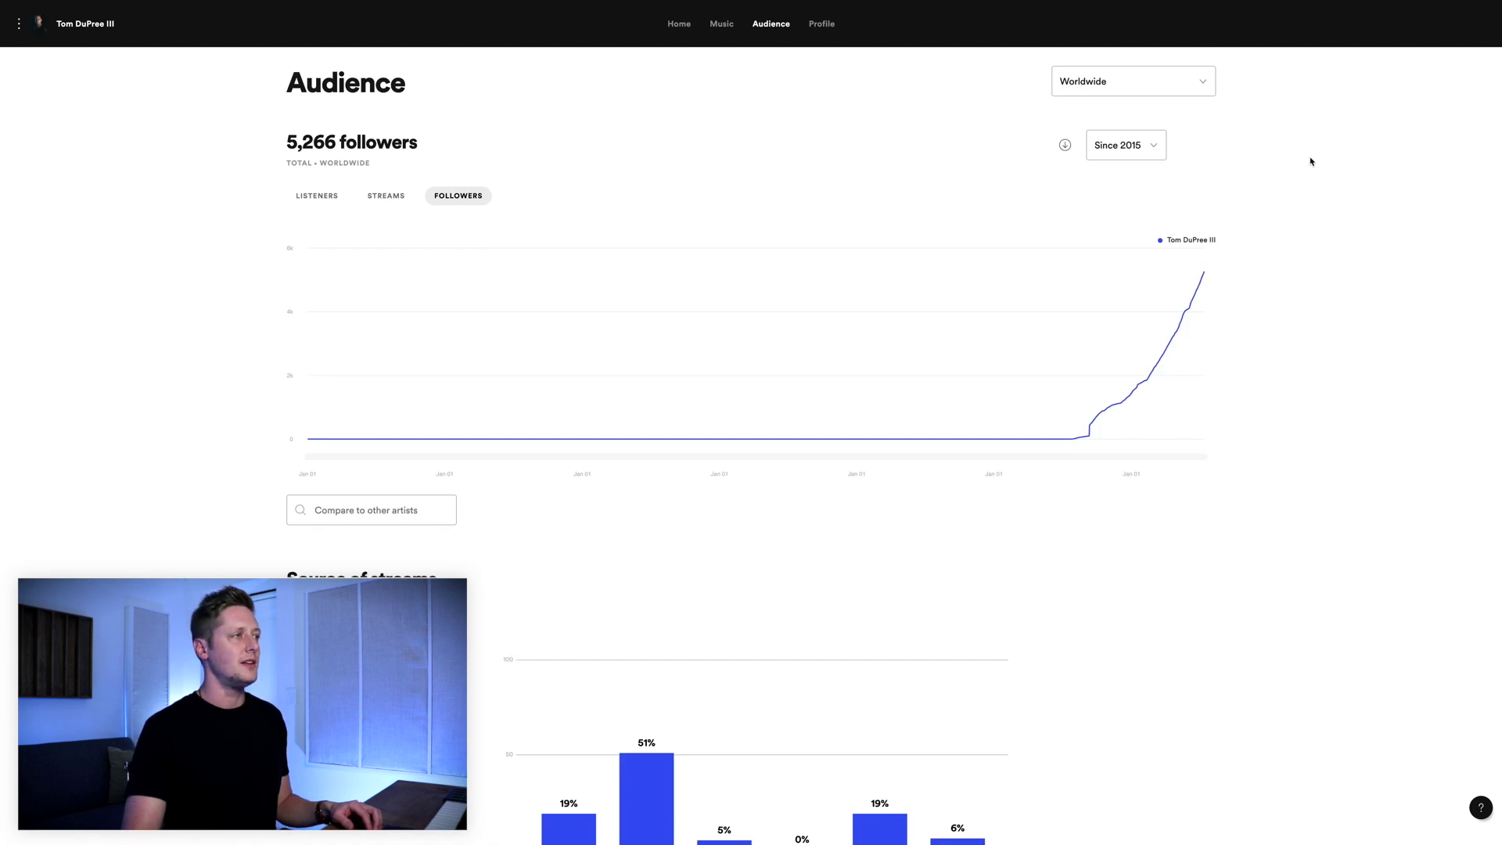
scroll(1313, 162, down, 3)
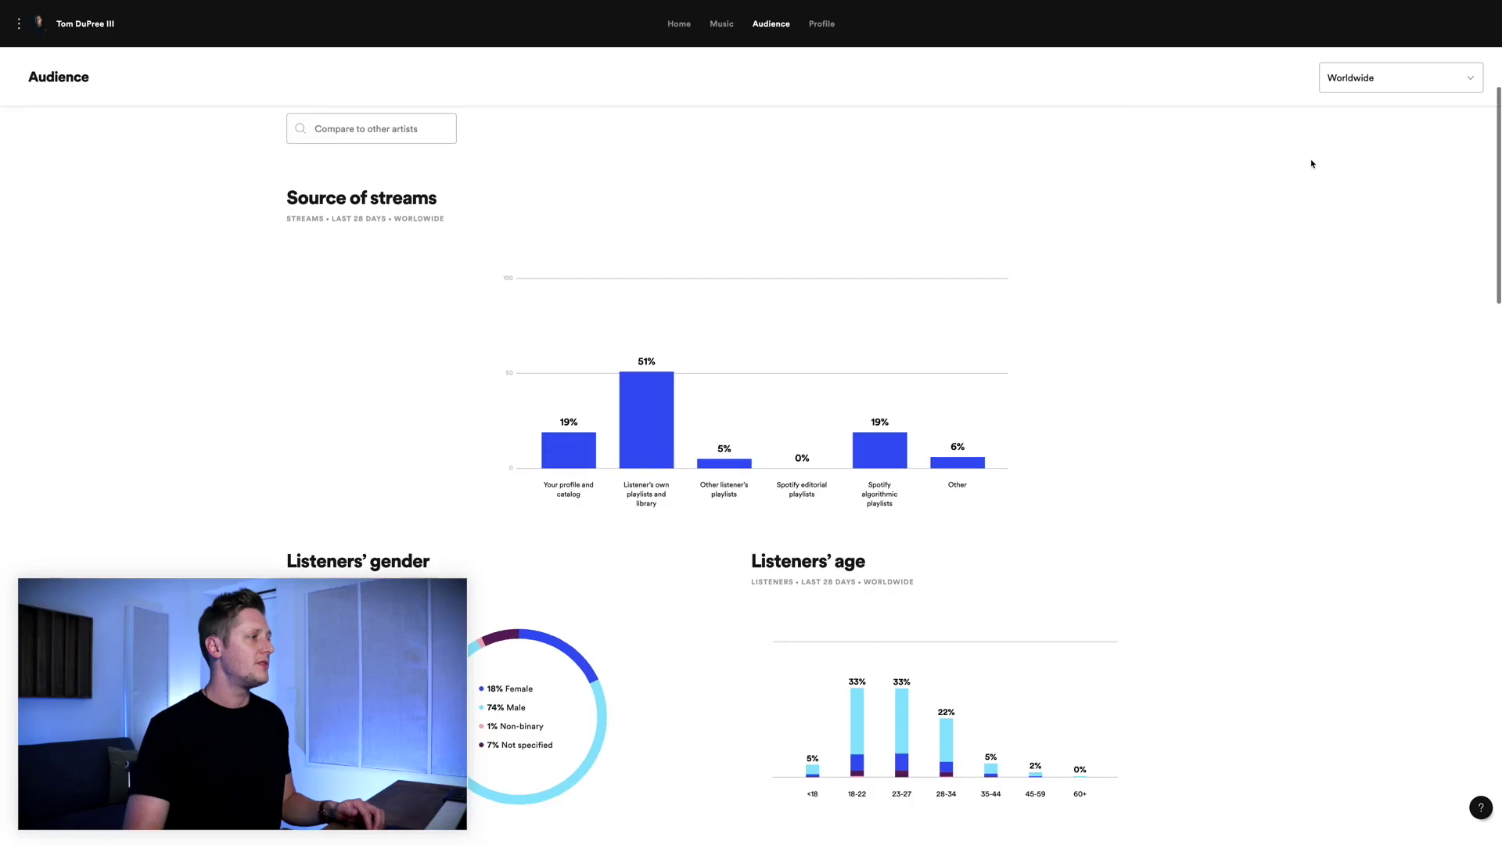
Scroll down the Audience page through the source, gender, age and city breakdowns
scroll(1312, 164, down, 2)
scroll(1312, 164, down, 1)
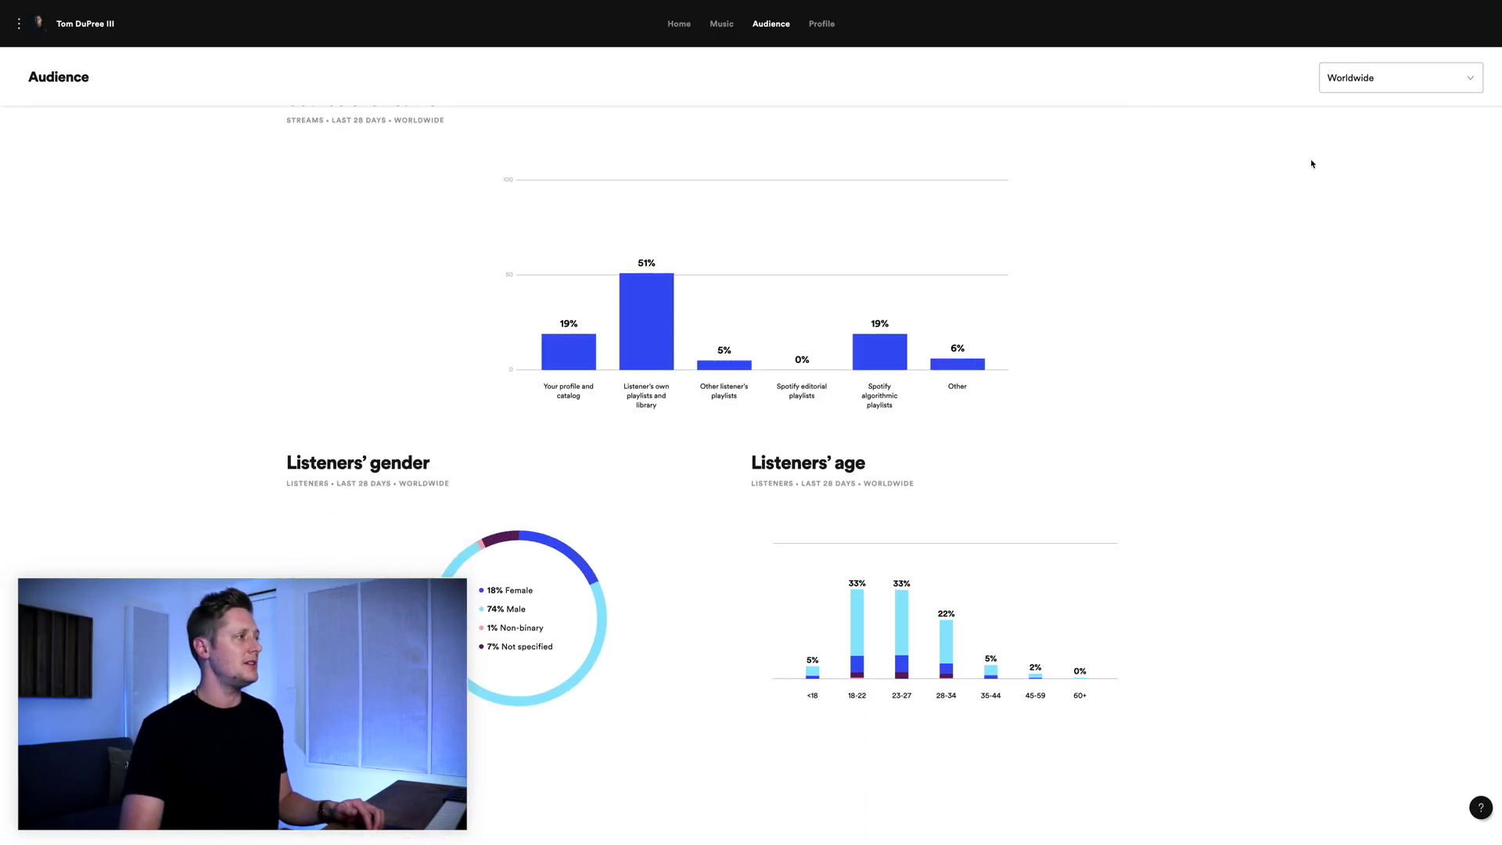
scroll(1312, 164, down, 5)
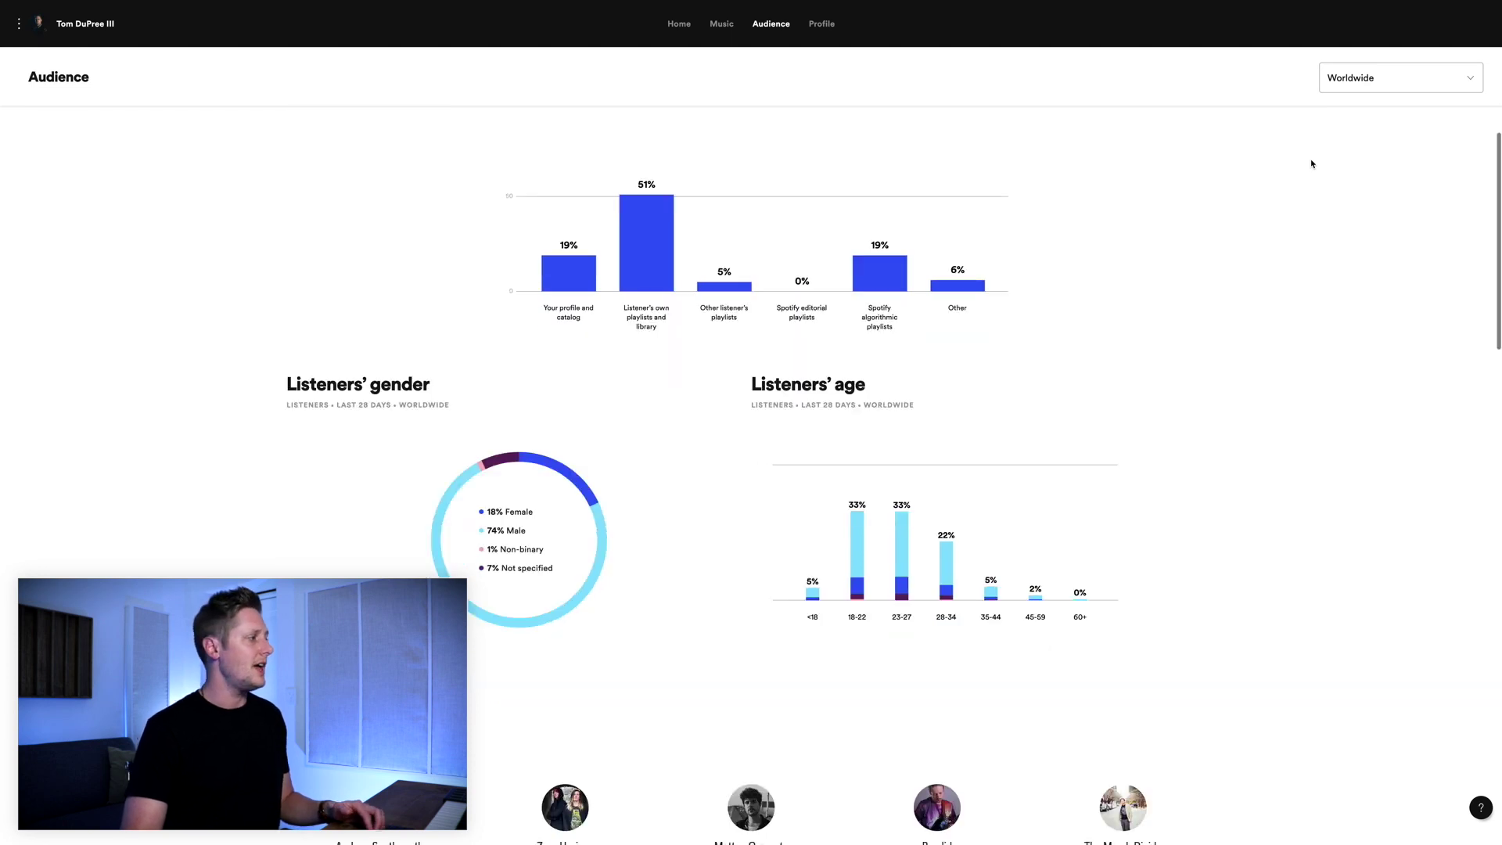
scroll(1312, 164, down, 10)
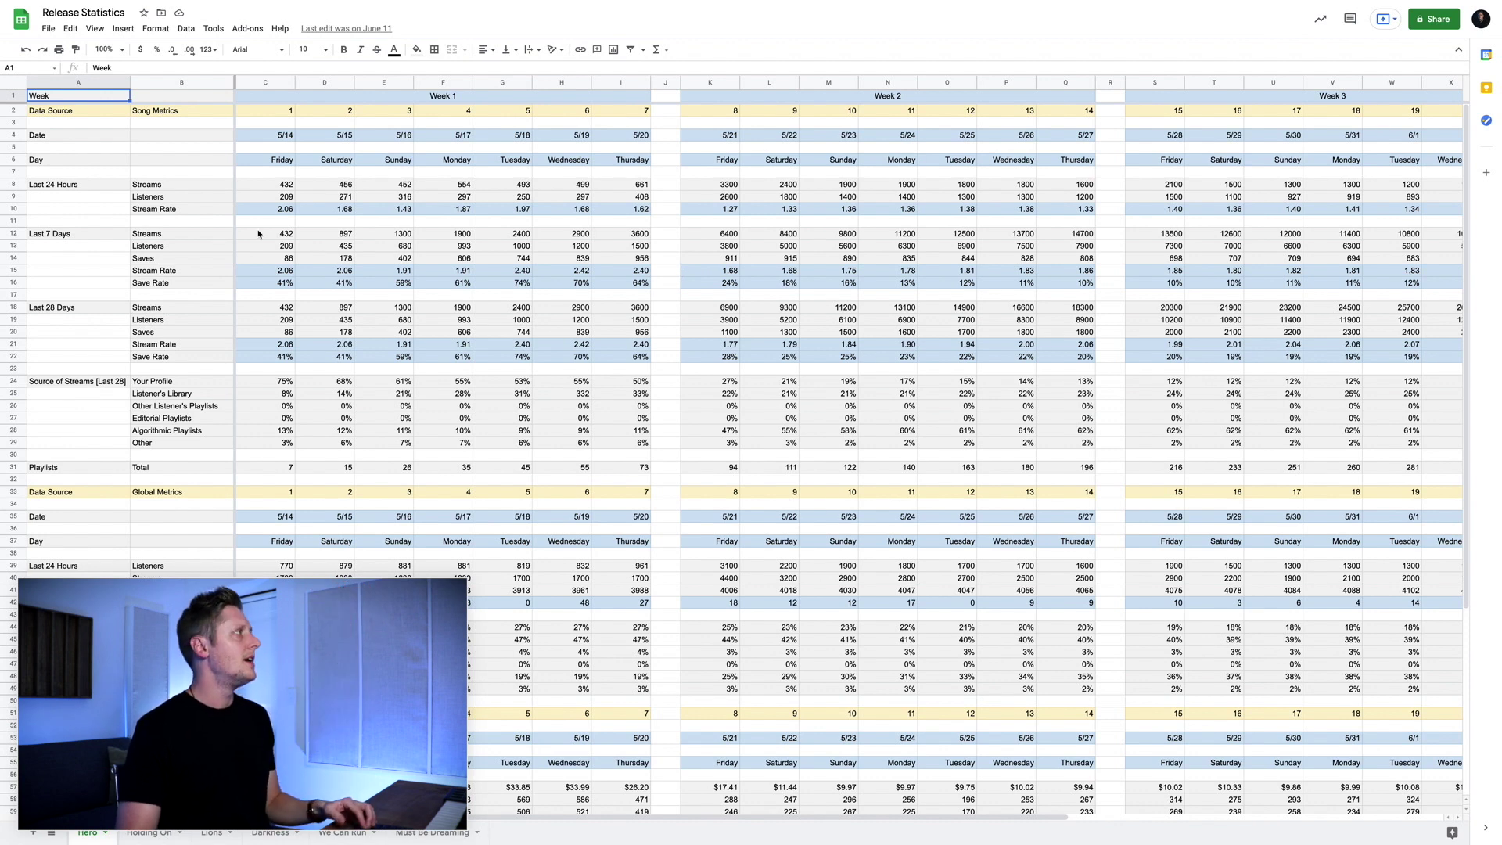
click(13, 97)
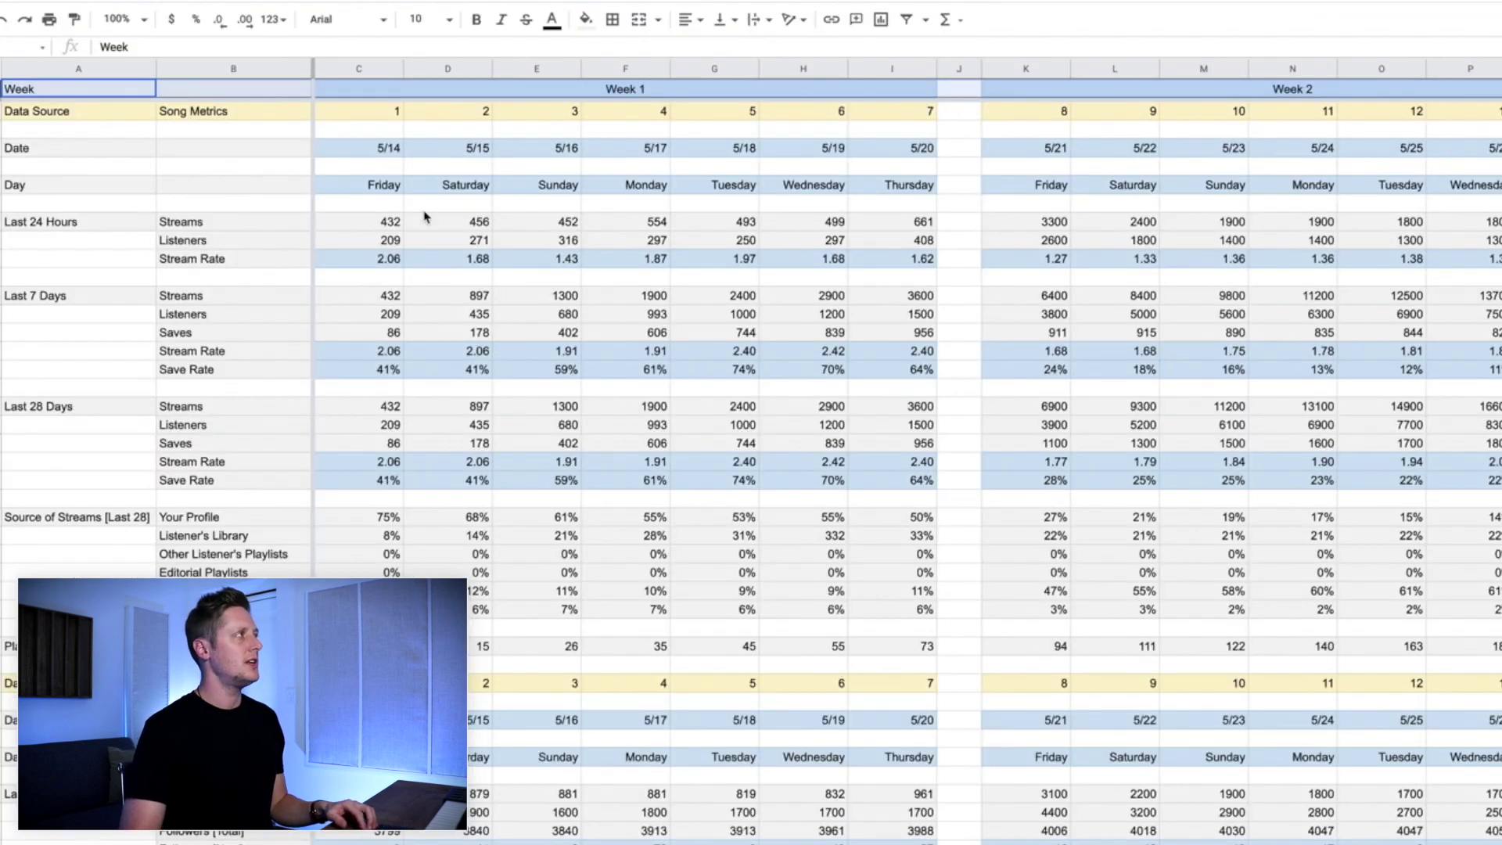
click(368, 68)
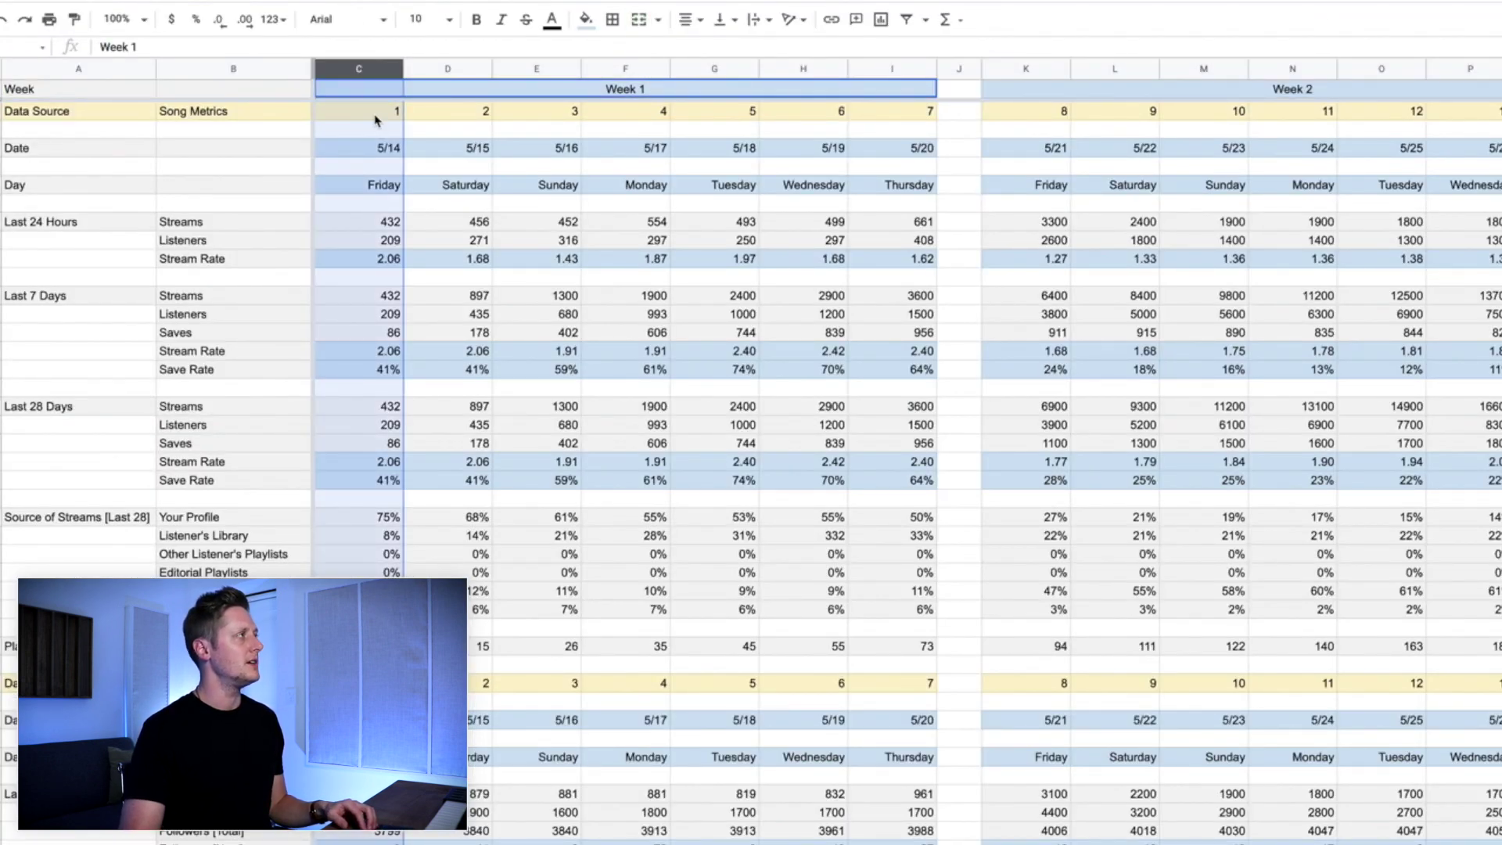
click(4, 86)
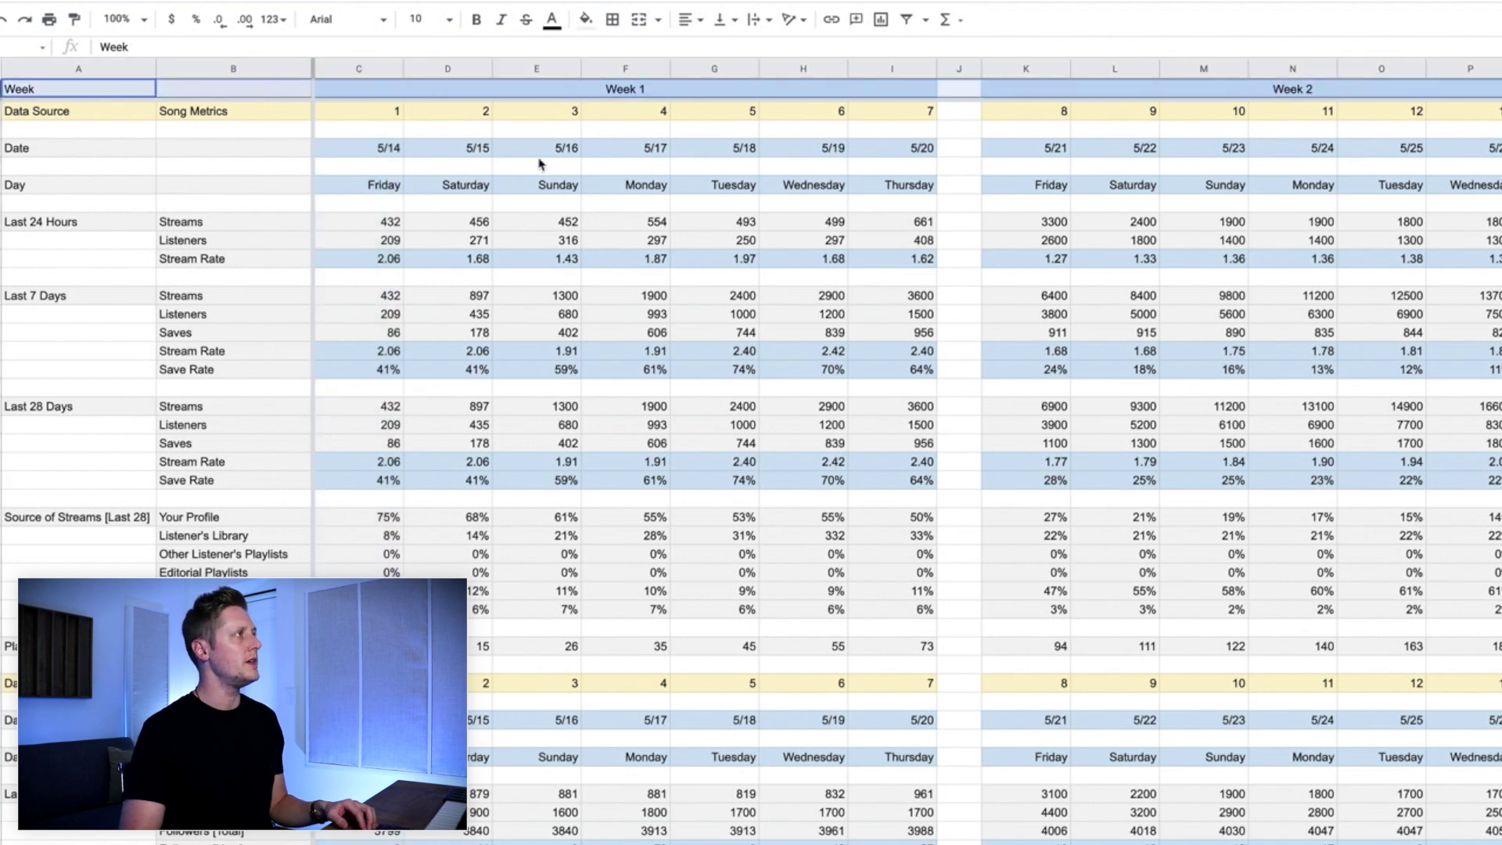
click(606, 89)
click(1249, 88)
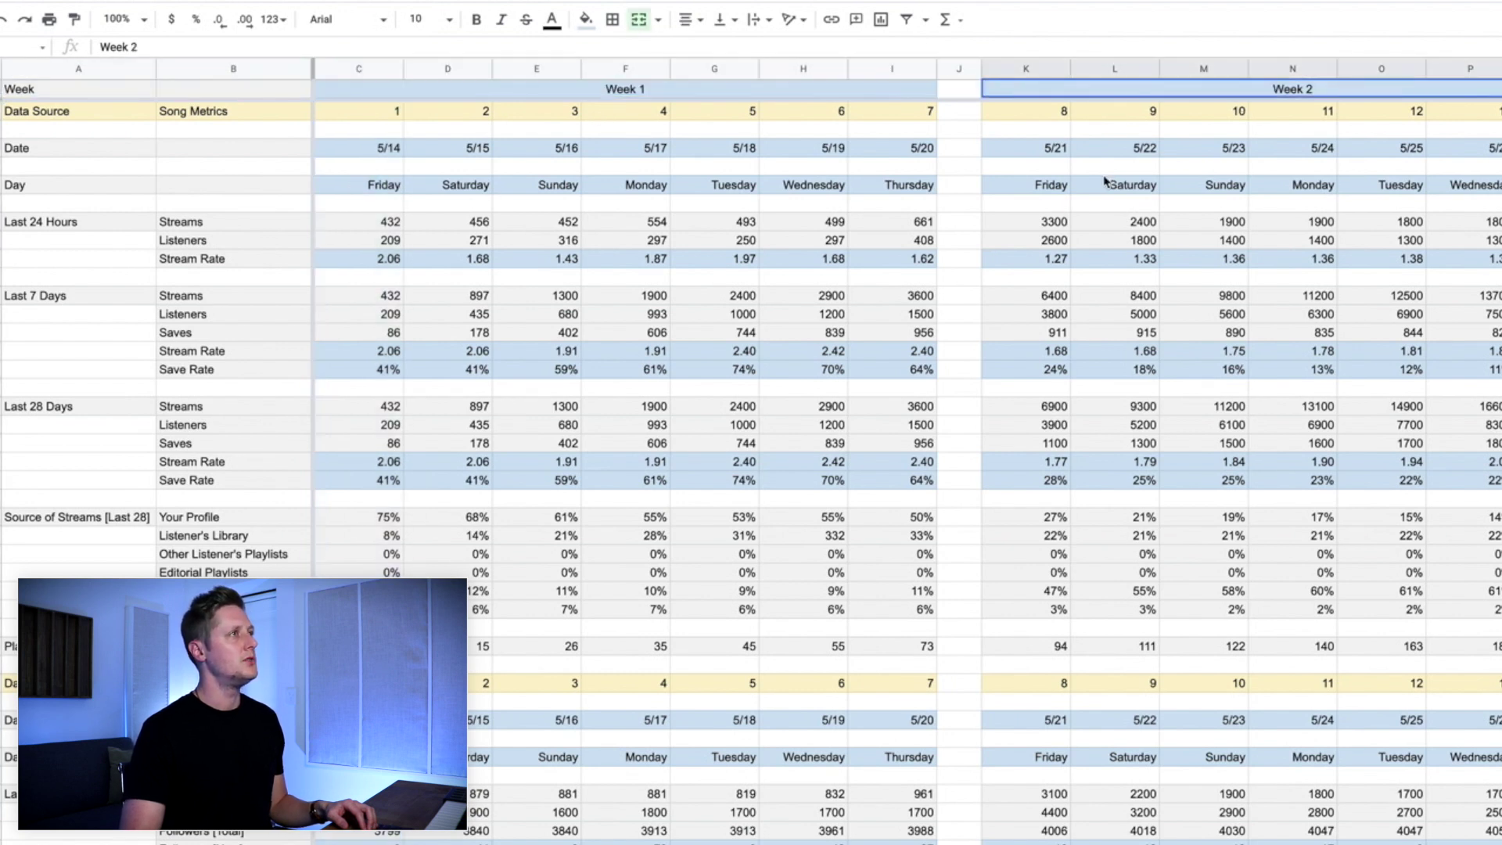
scroll(1104, 180, right, 5)
click(765, 91)
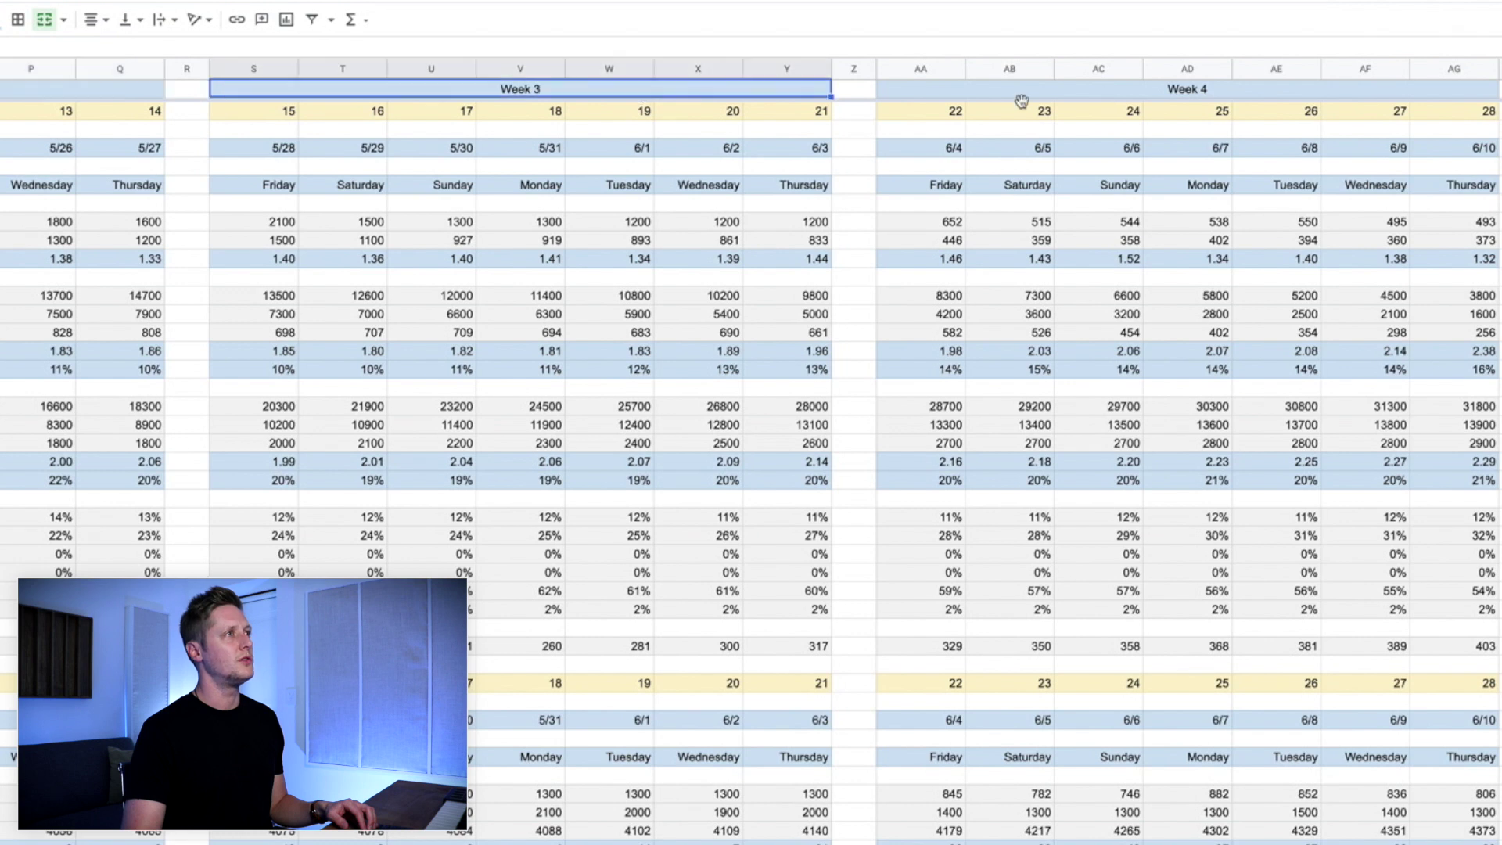
click(1134, 95)
scroll(57, 224, left, 10)
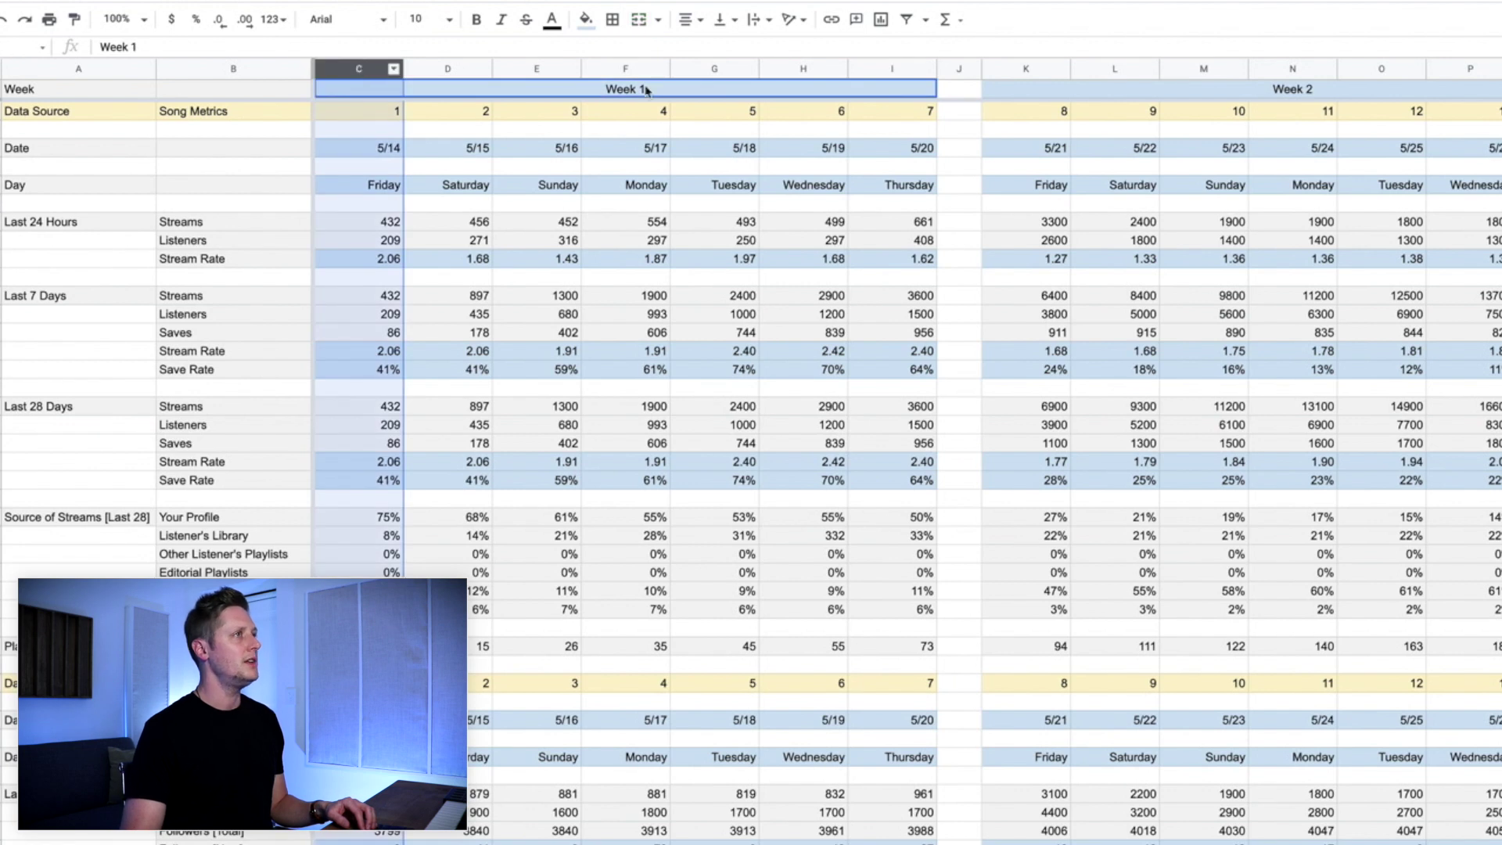
scroll(646, 91, right, 10)
click(1453, 72)
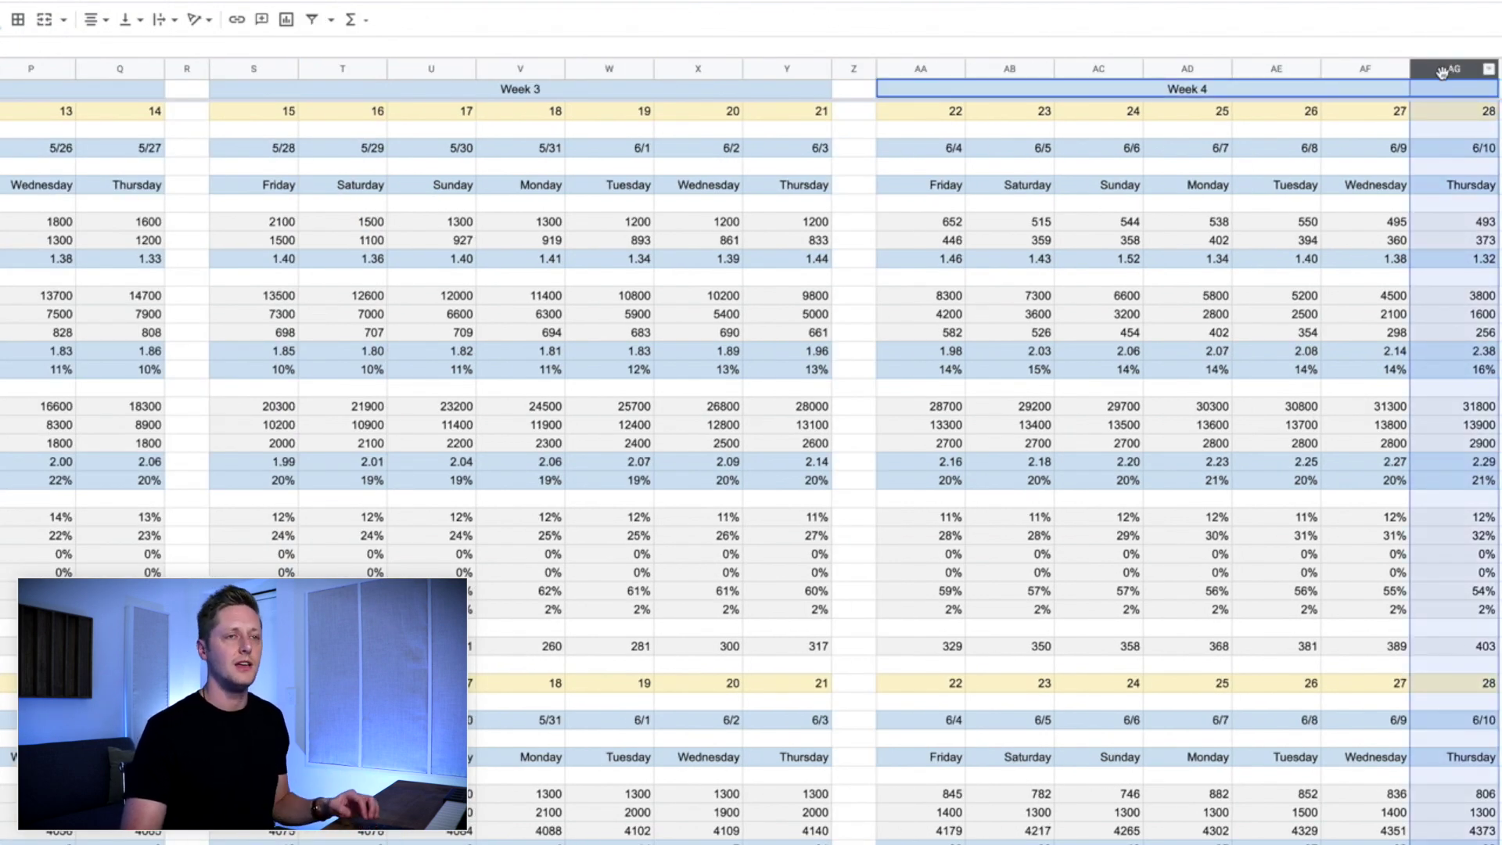
scroll(564, 240, left, 10)
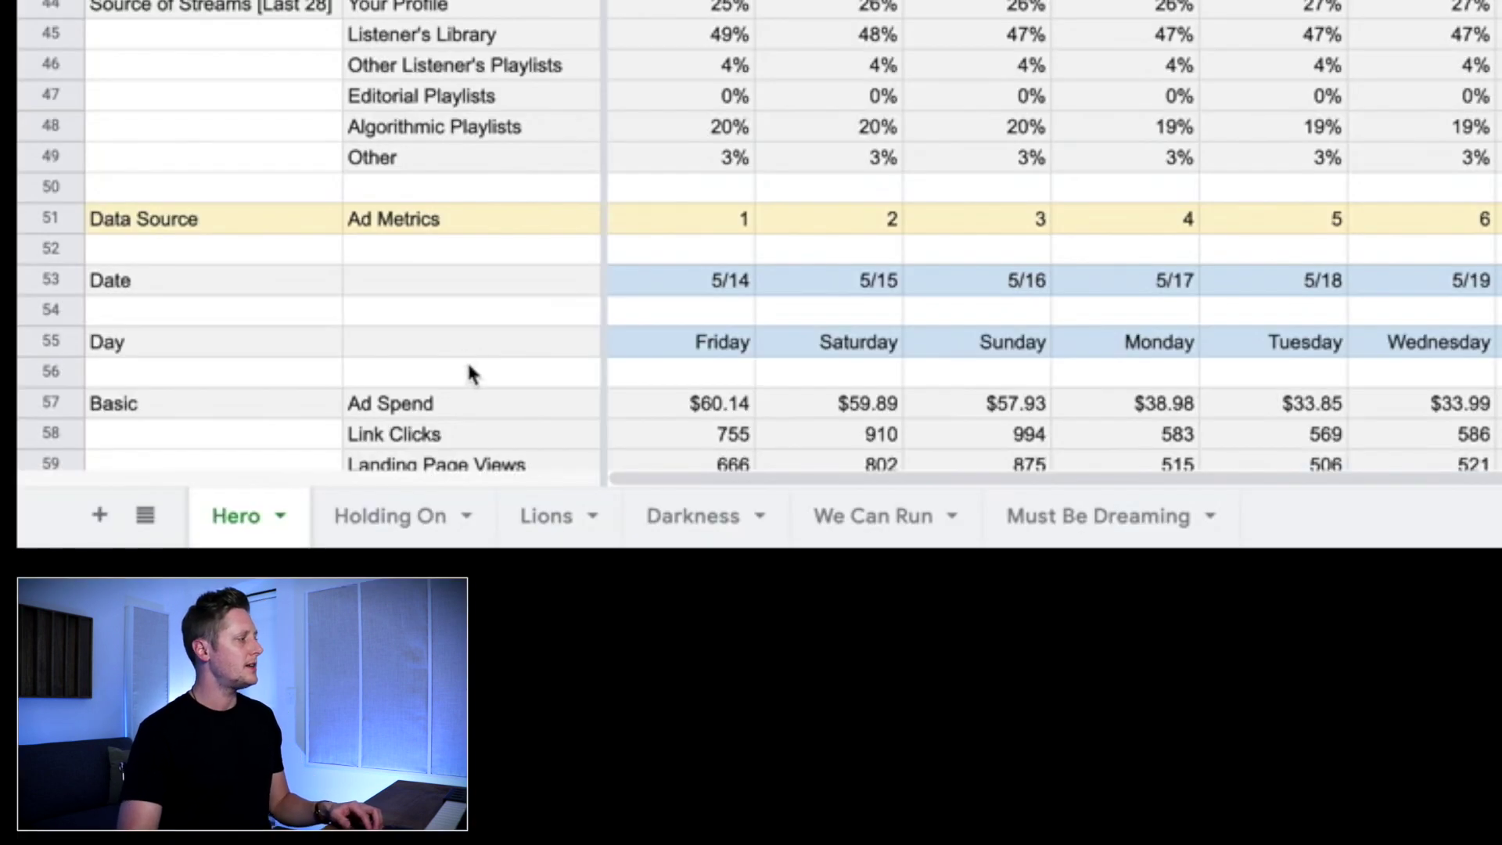
click(383, 520)
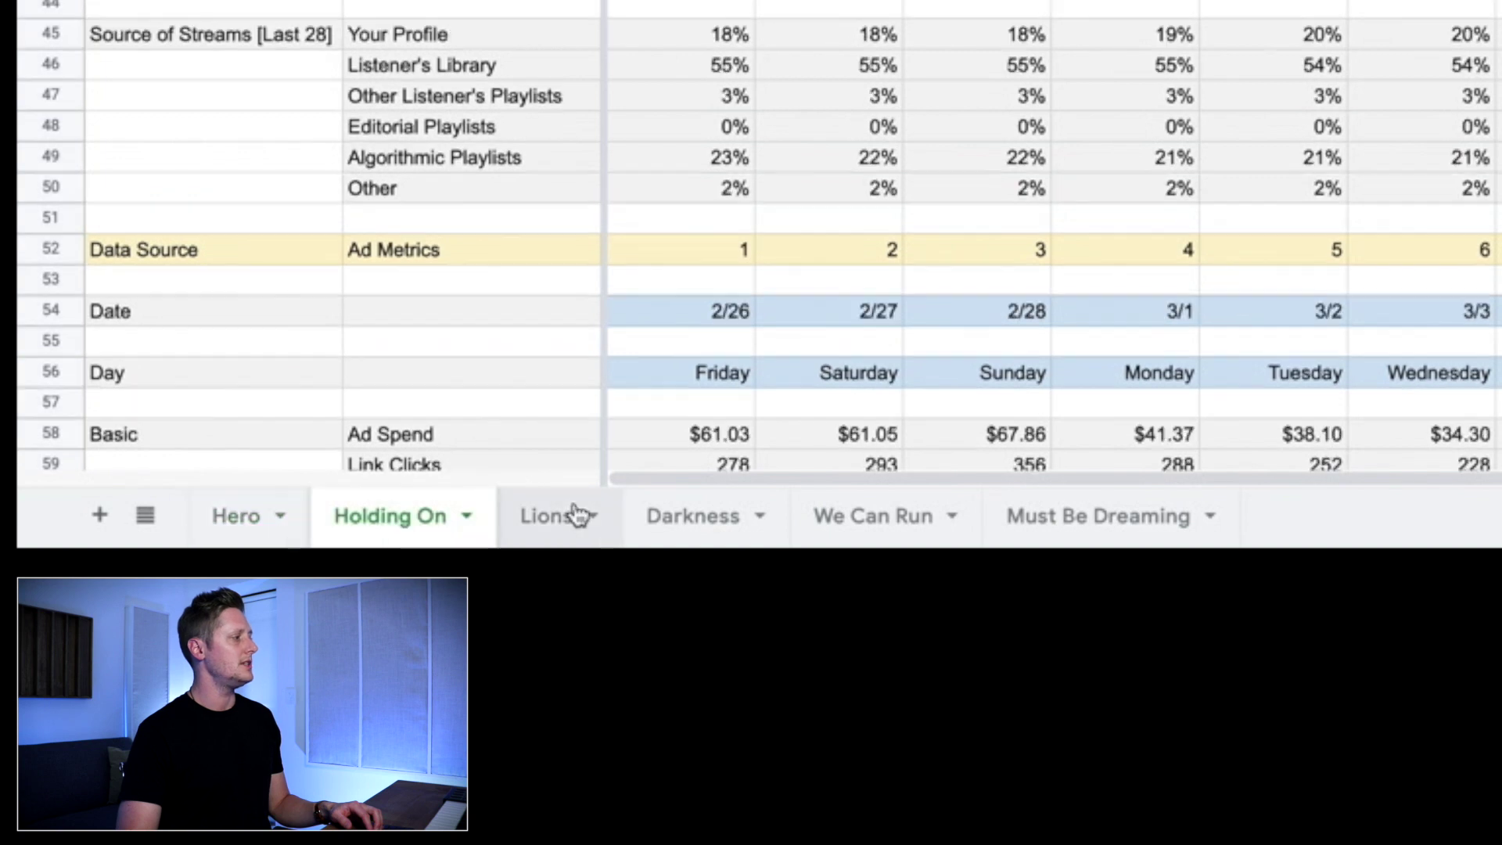
click(542, 525)
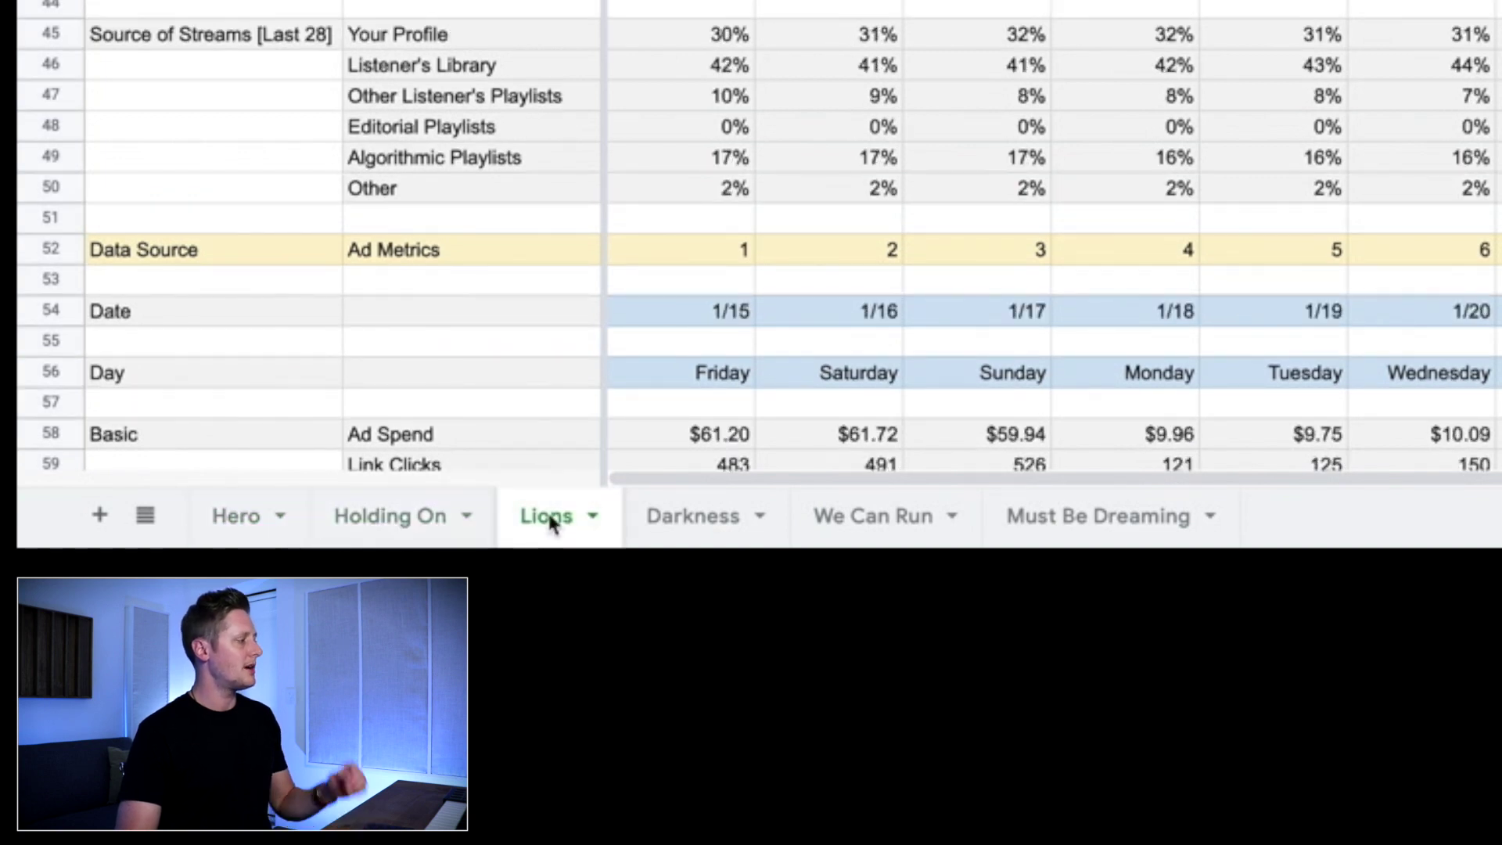
click(690, 526)
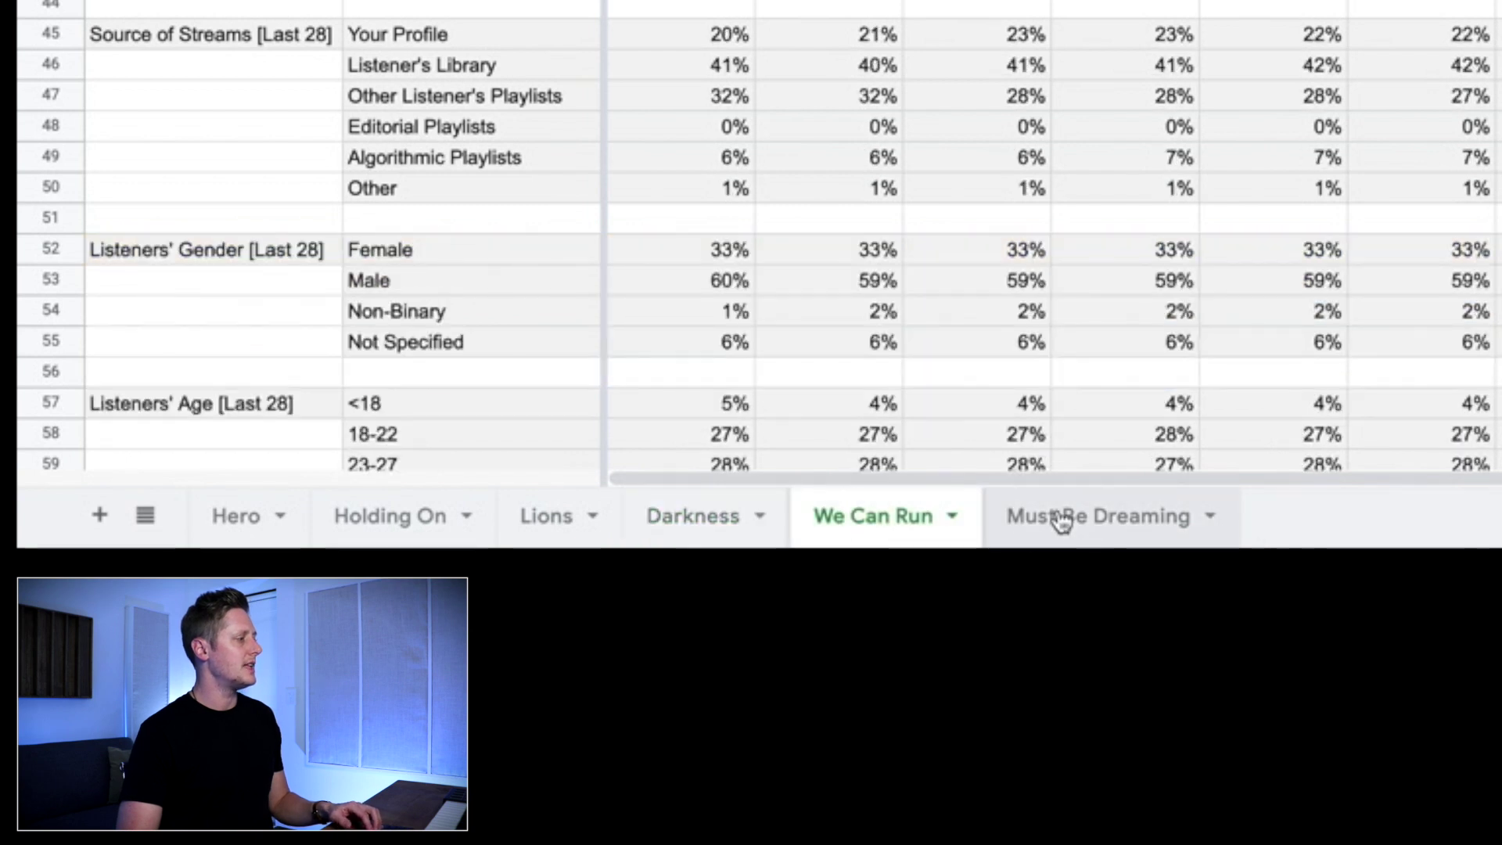
click(1061, 522)
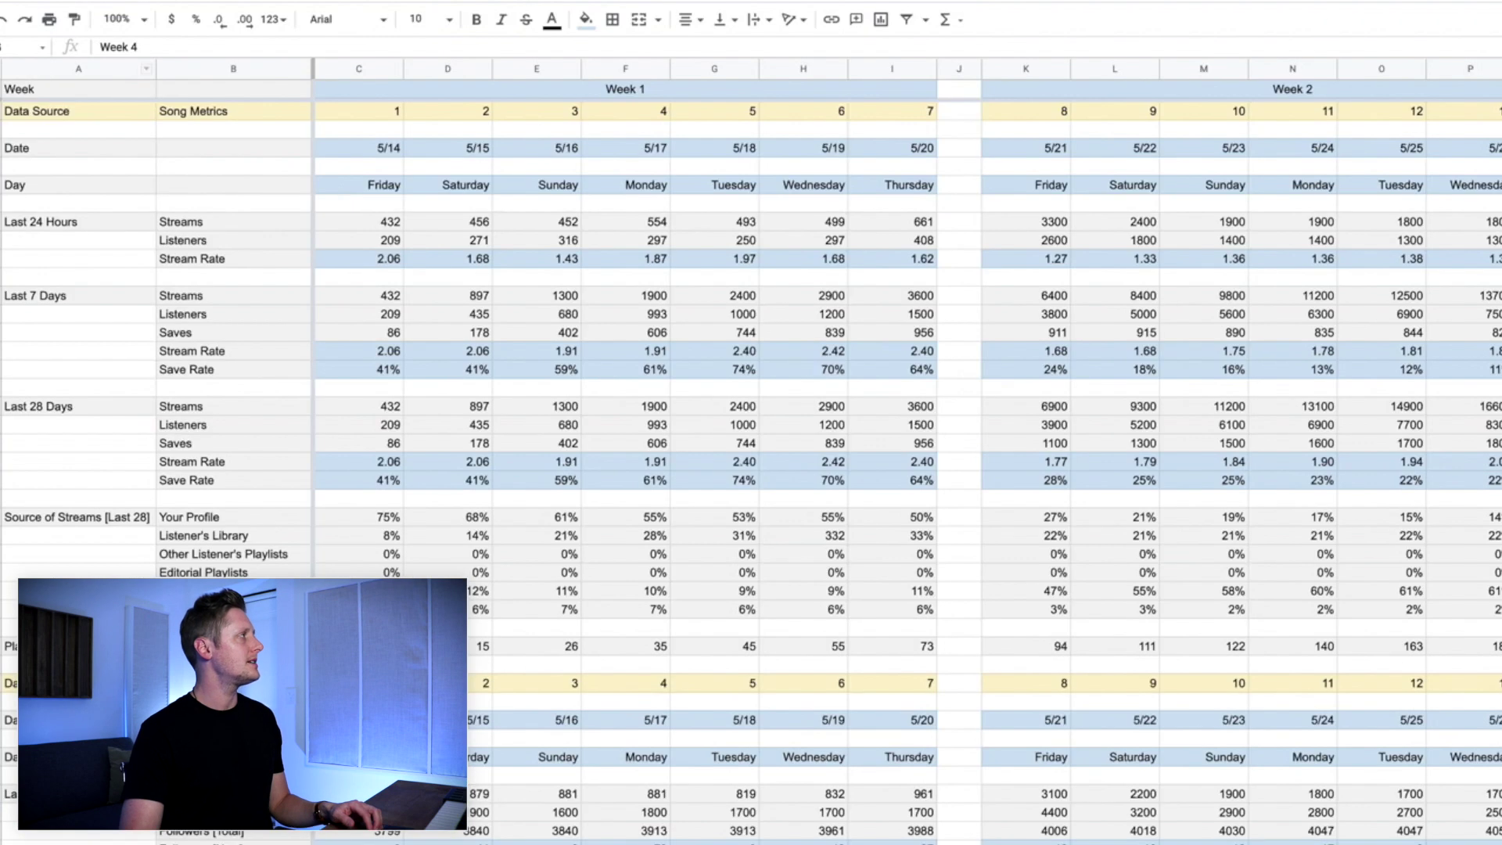
click(79, 89)
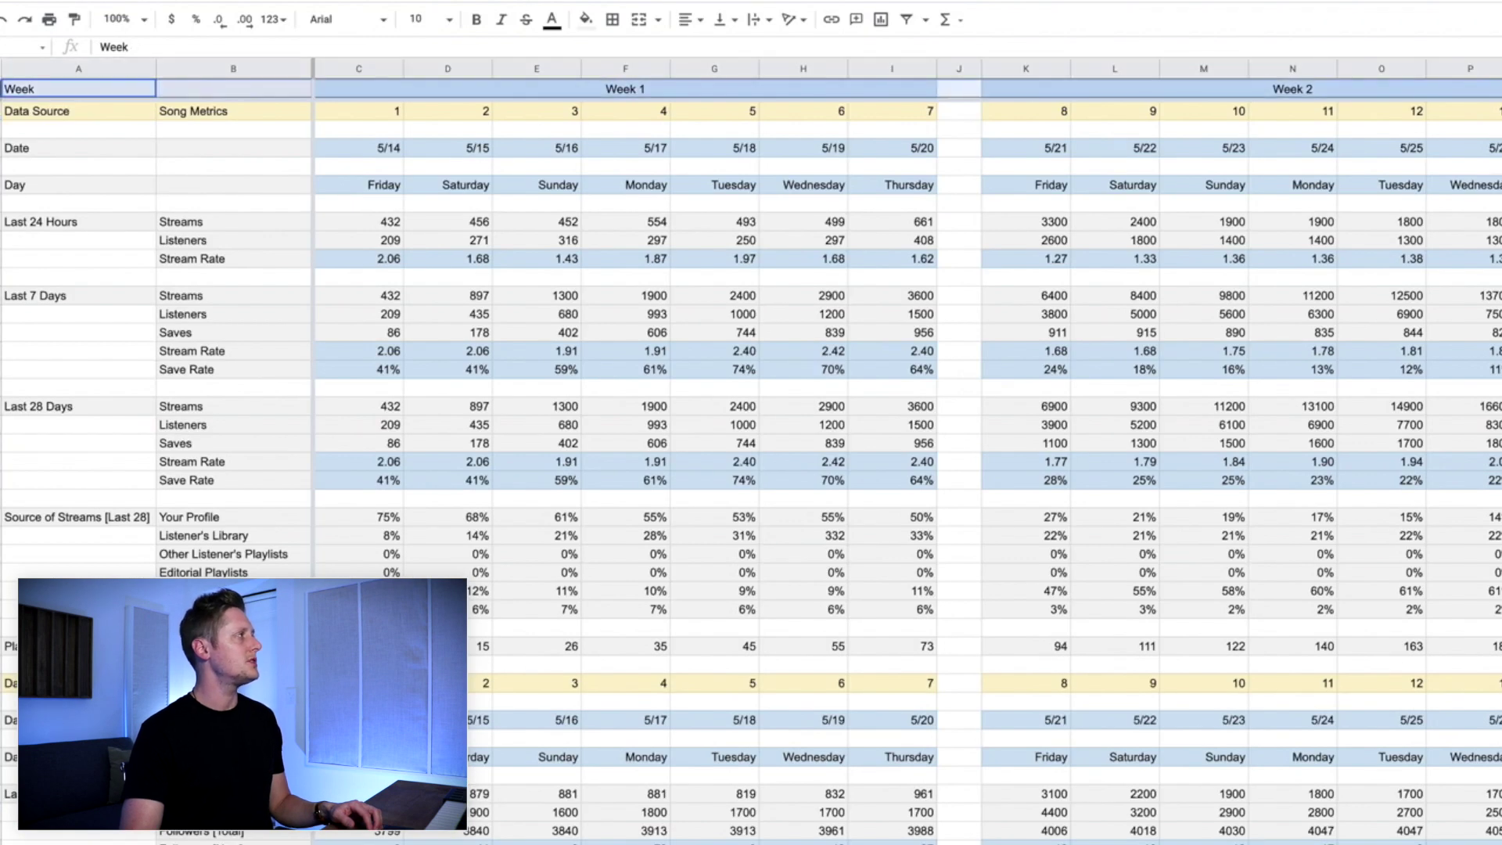
click(78, 110)
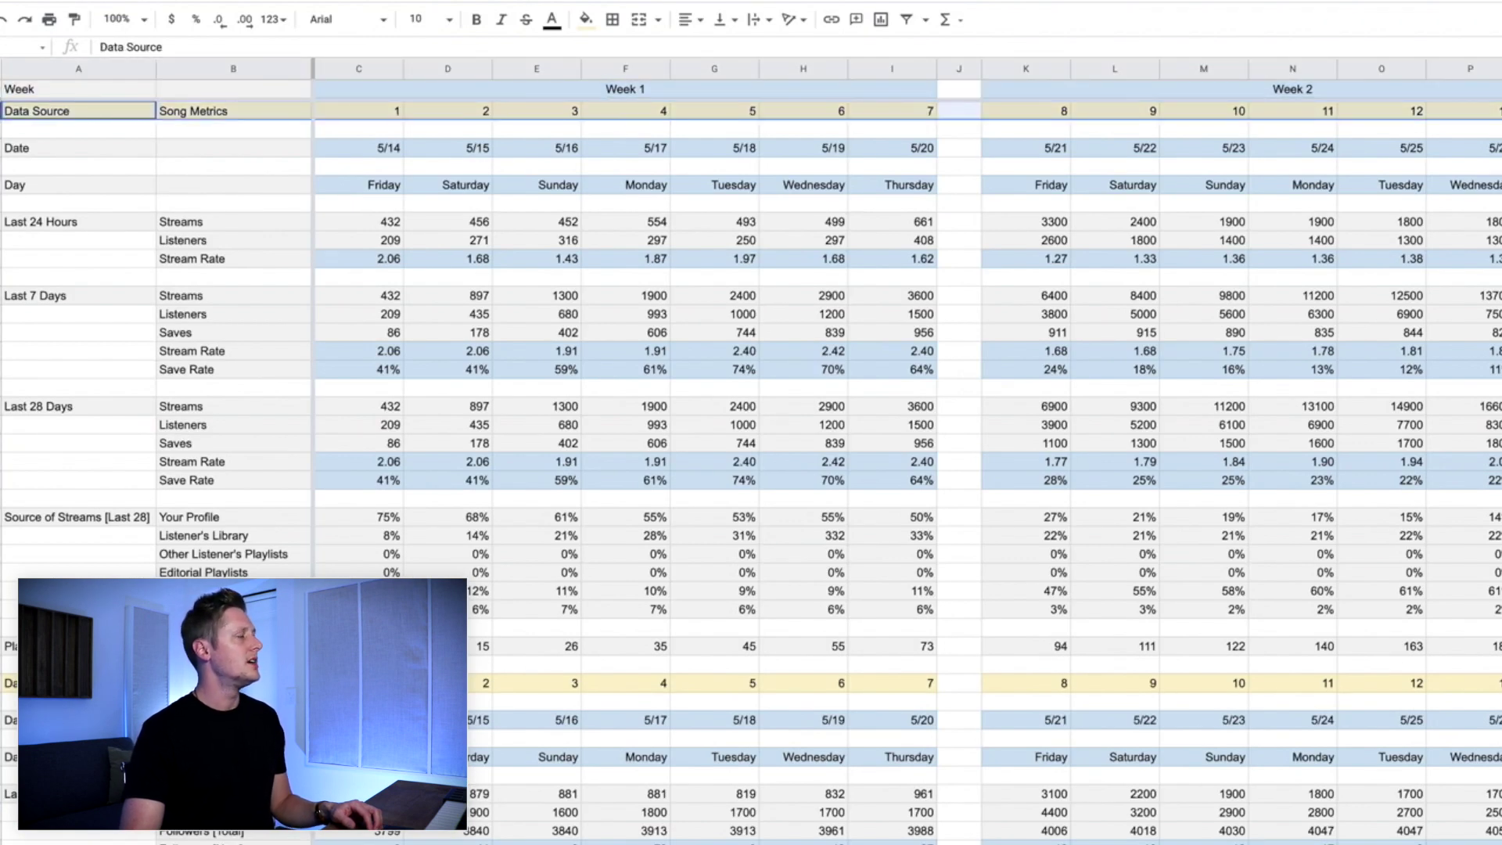
click(79, 147)
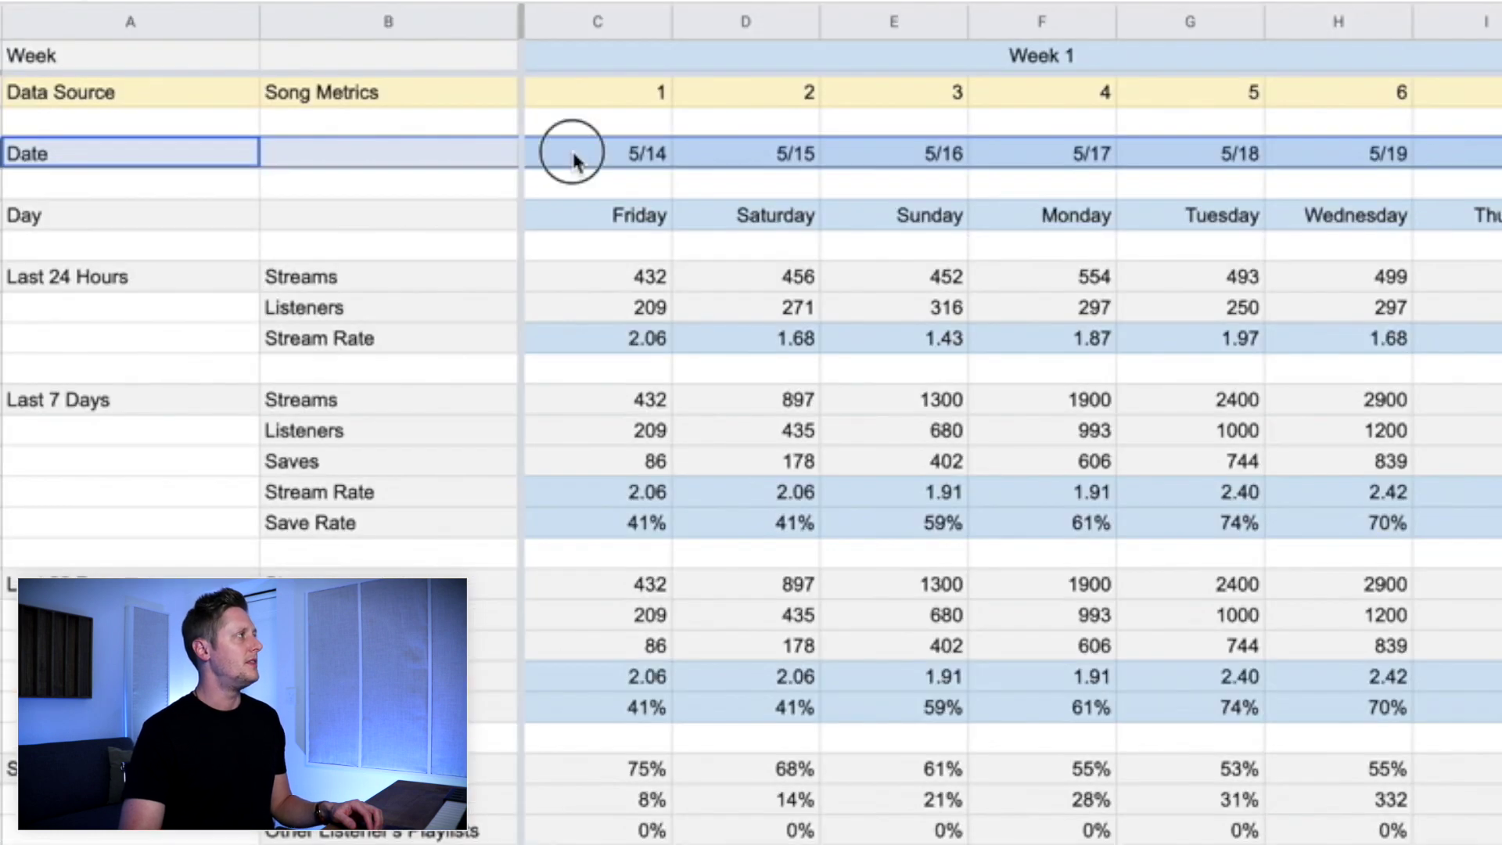
click(346, 151)
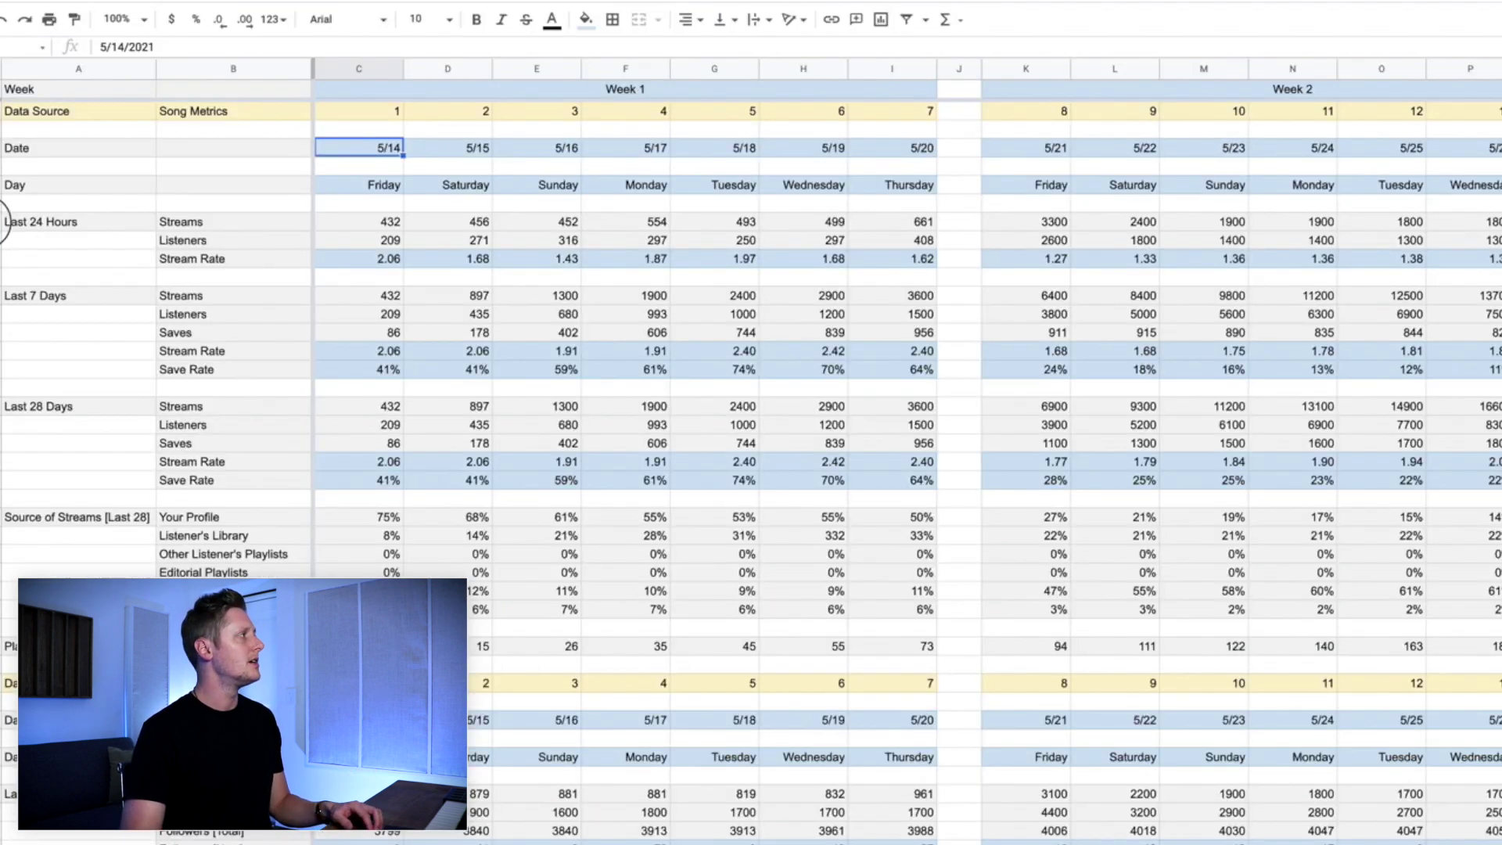
click(4, 222)
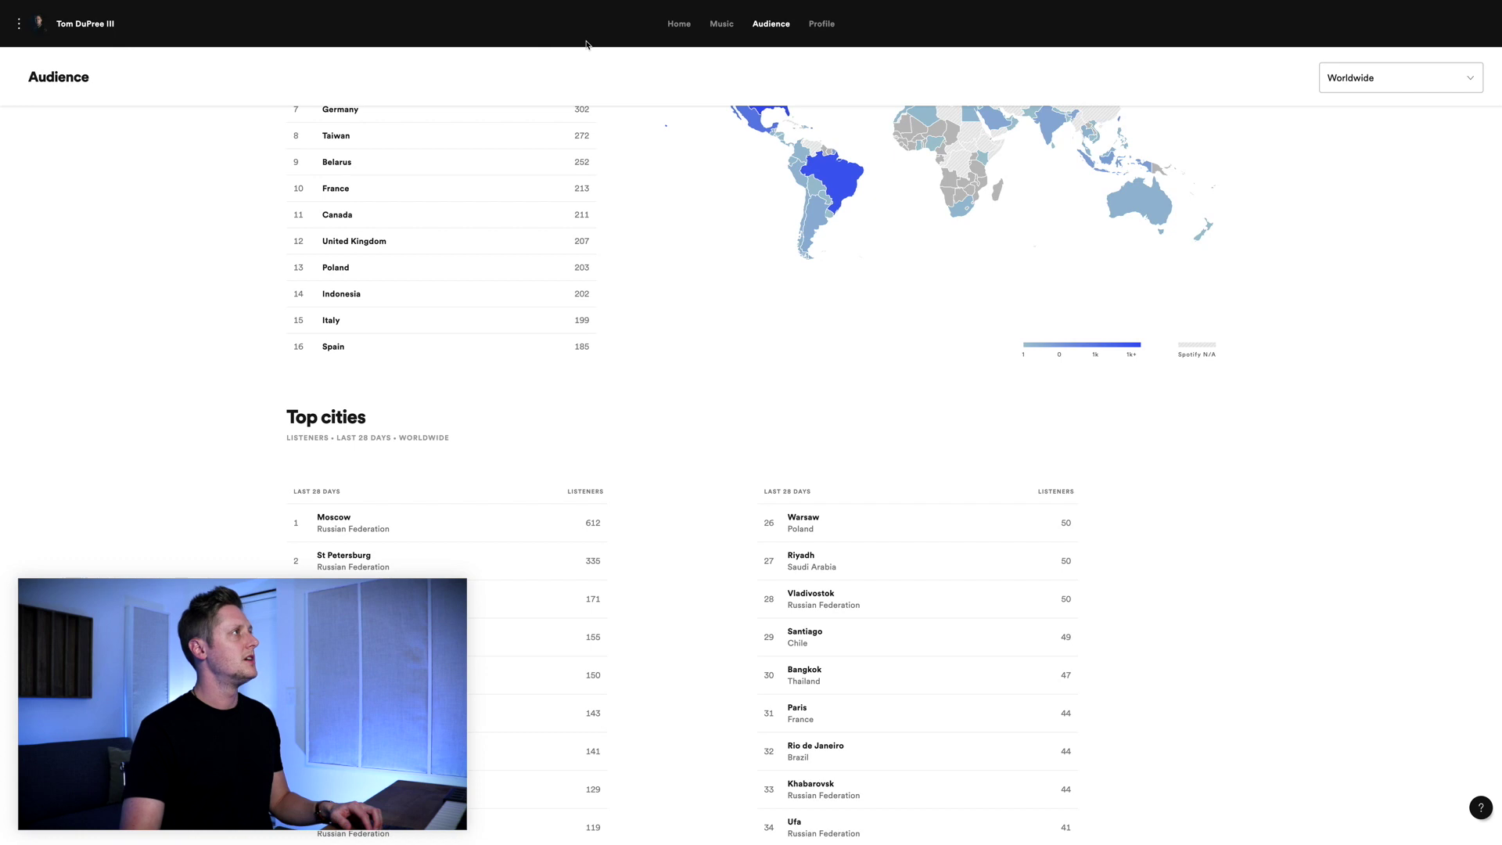
Show the Music songs list for Last 24 hours, then Last 7 days, ending on Last 28 days
click(721, 23)
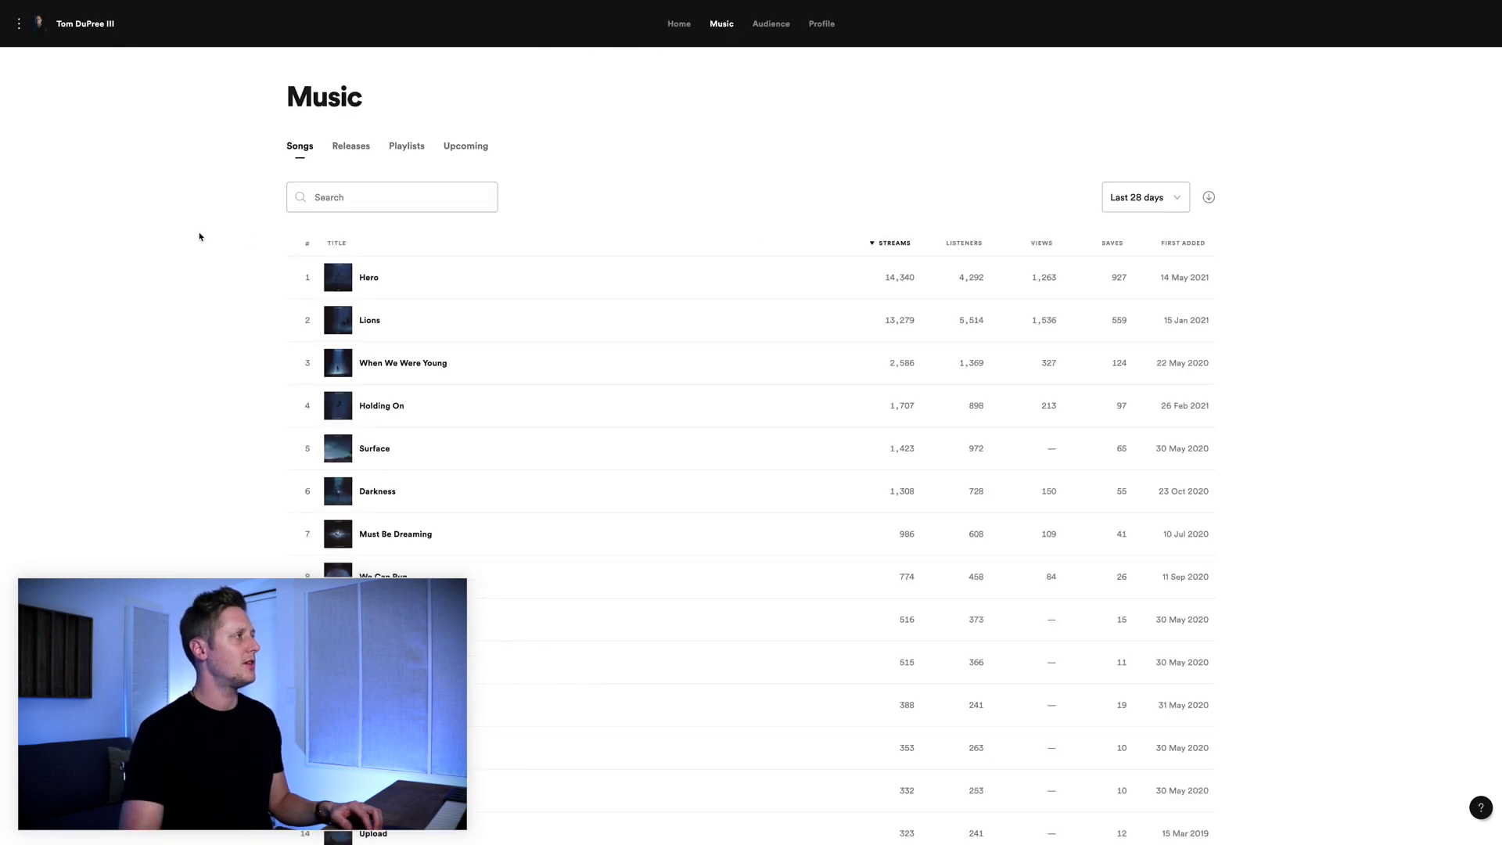
click(1177, 197)
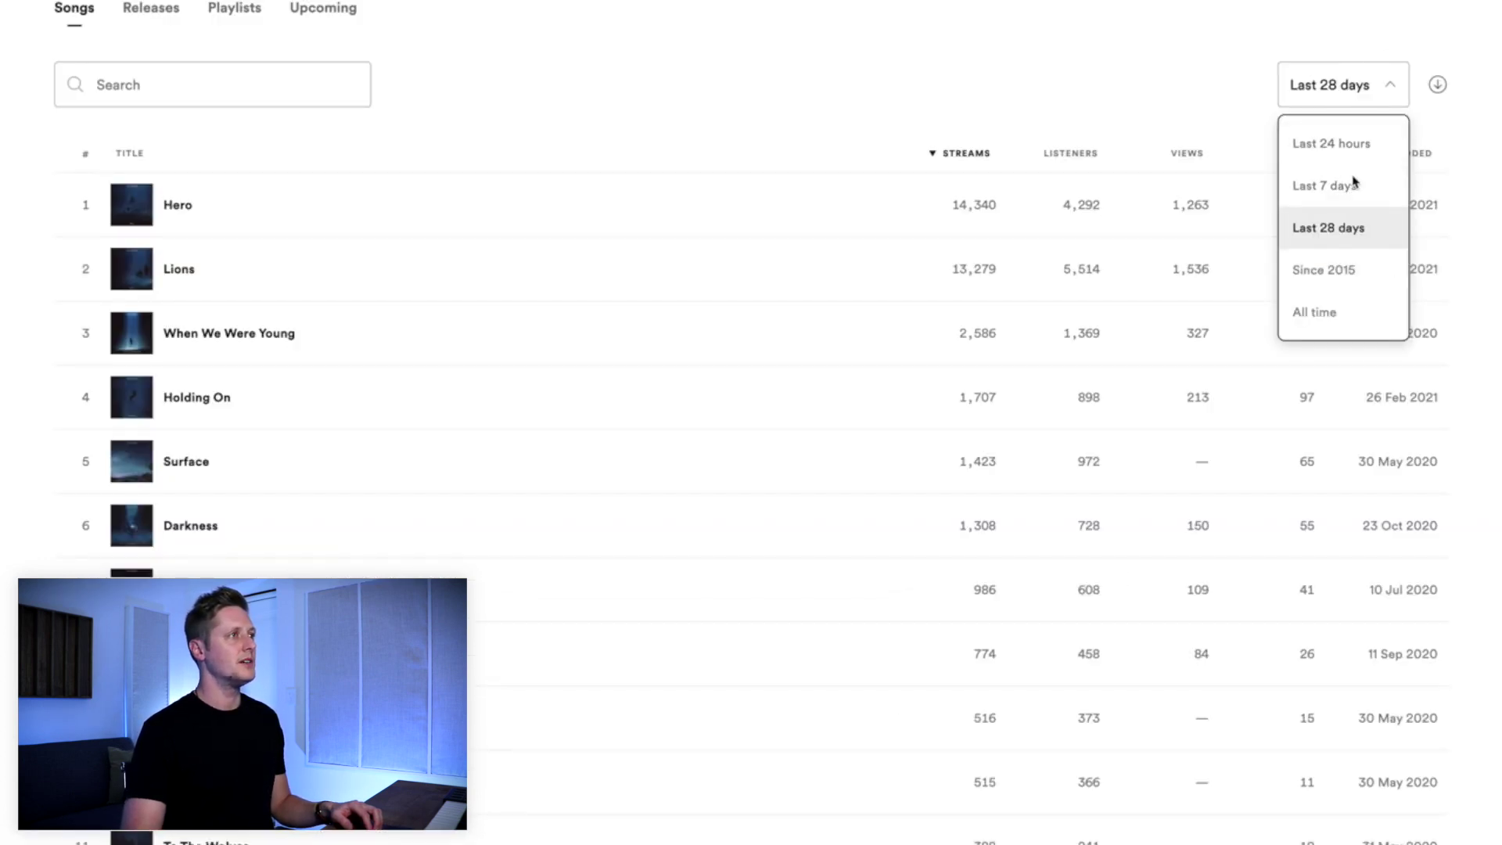
click(1352, 144)
click(1371, 94)
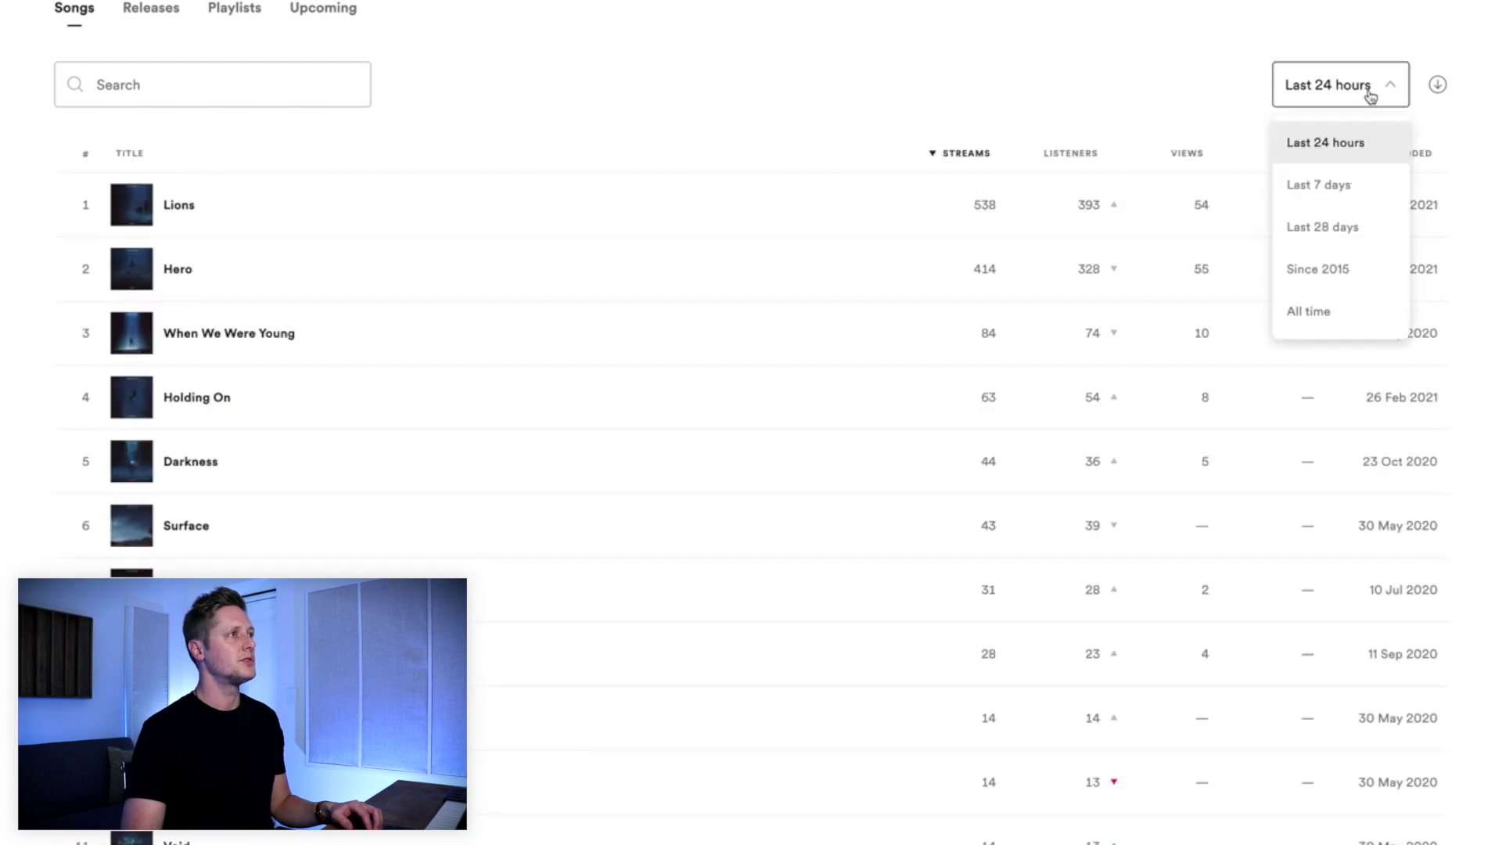
click(1360, 184)
click(1355, 84)
click(1368, 227)
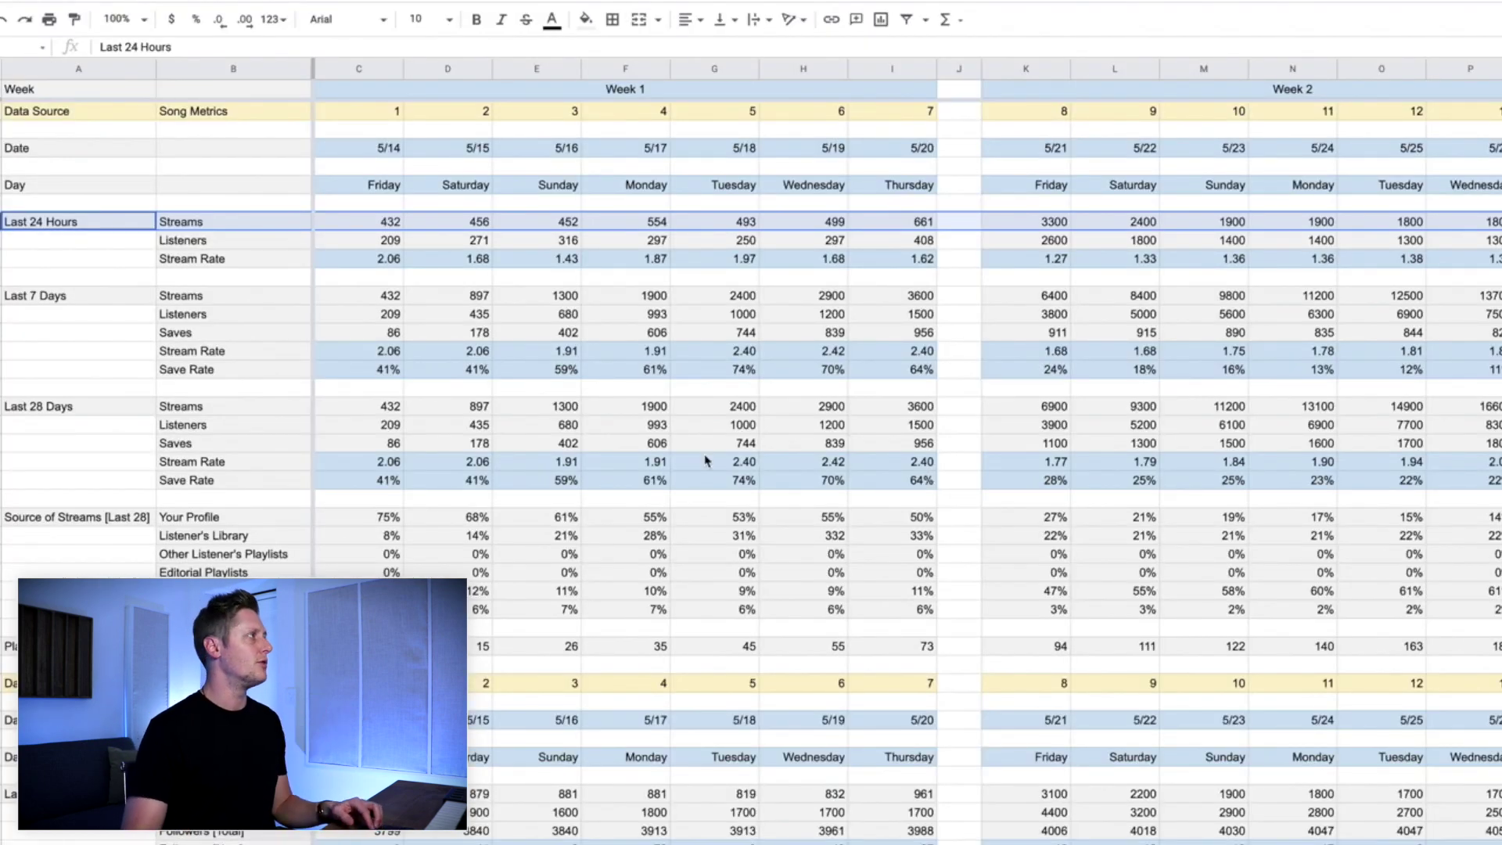
click(134, 221)
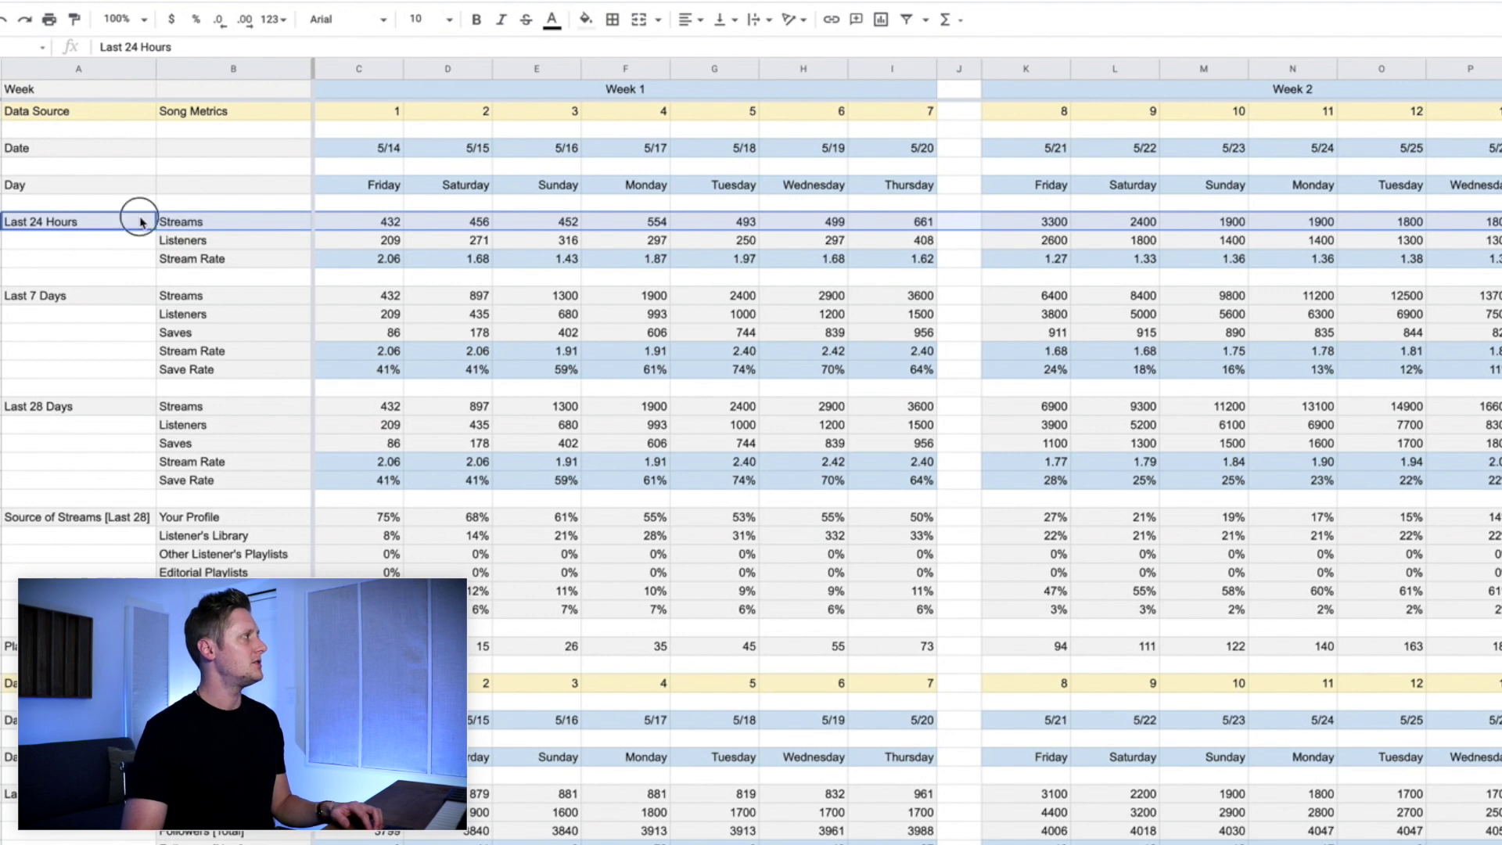
click(112, 296)
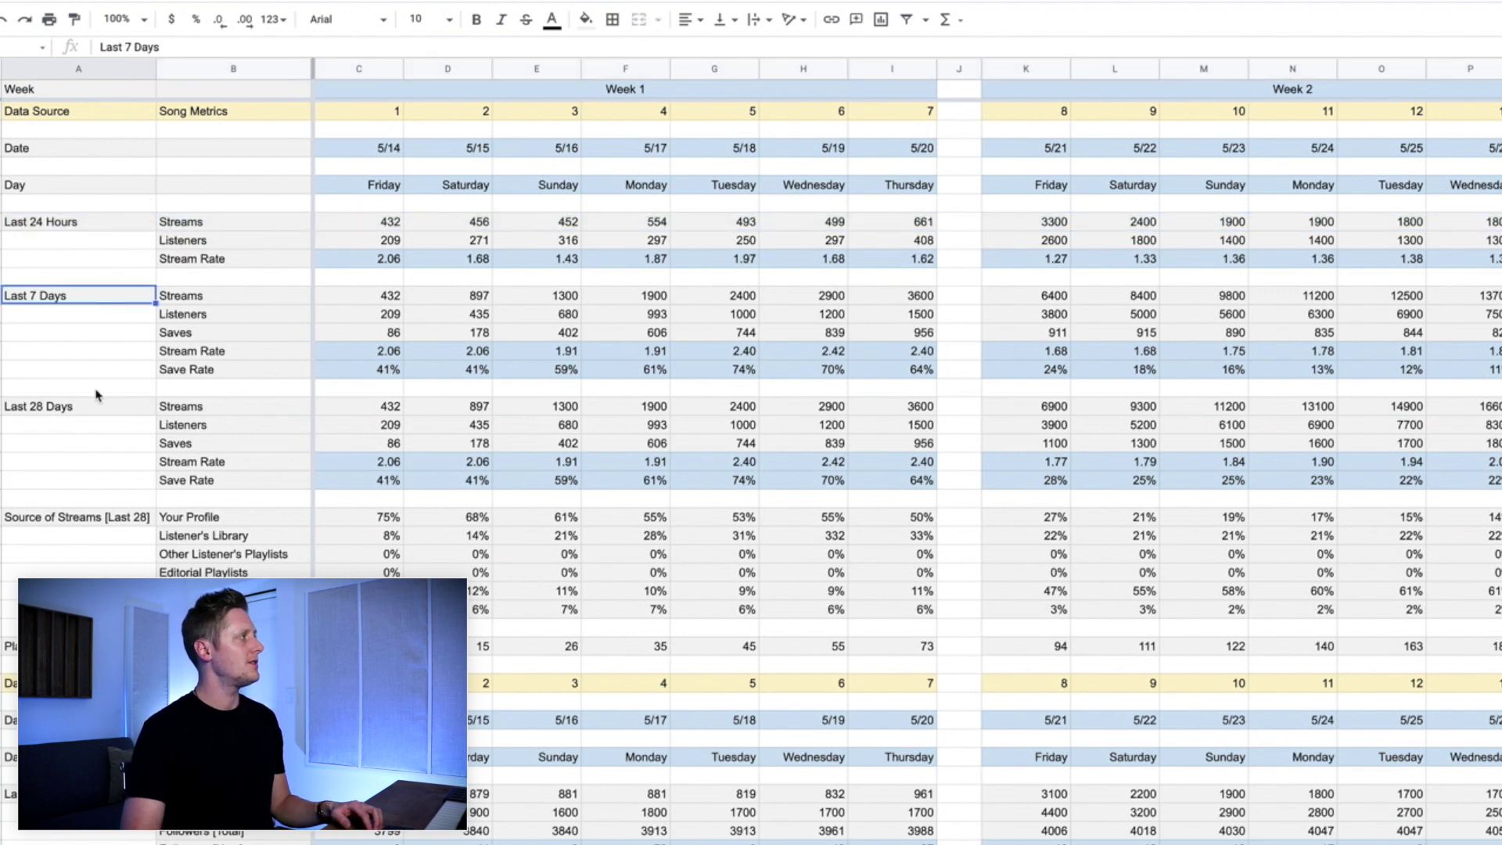
click(108, 405)
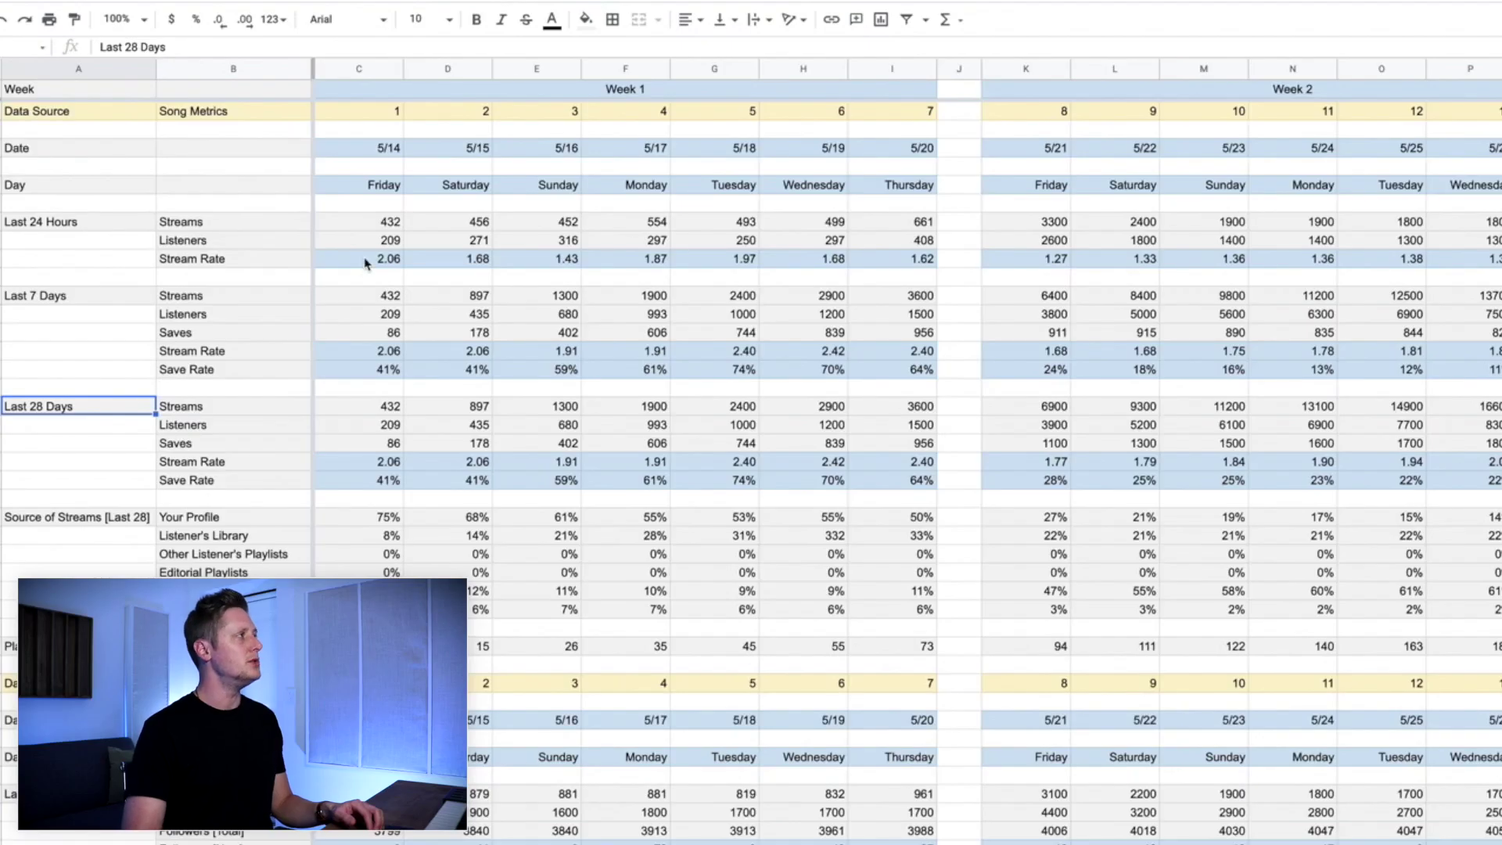
click(361, 262)
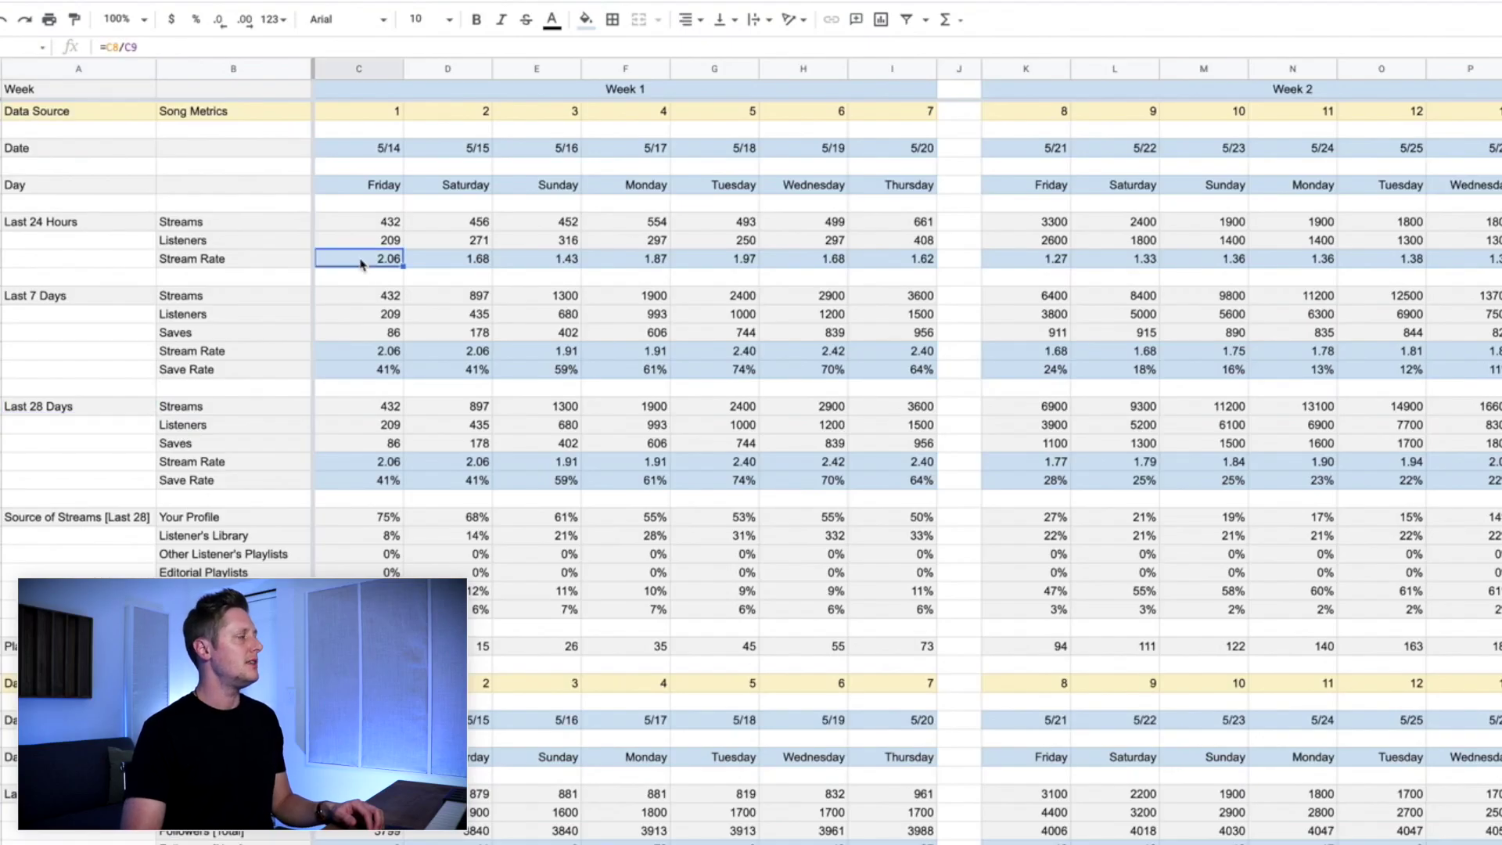
click(1, 259)
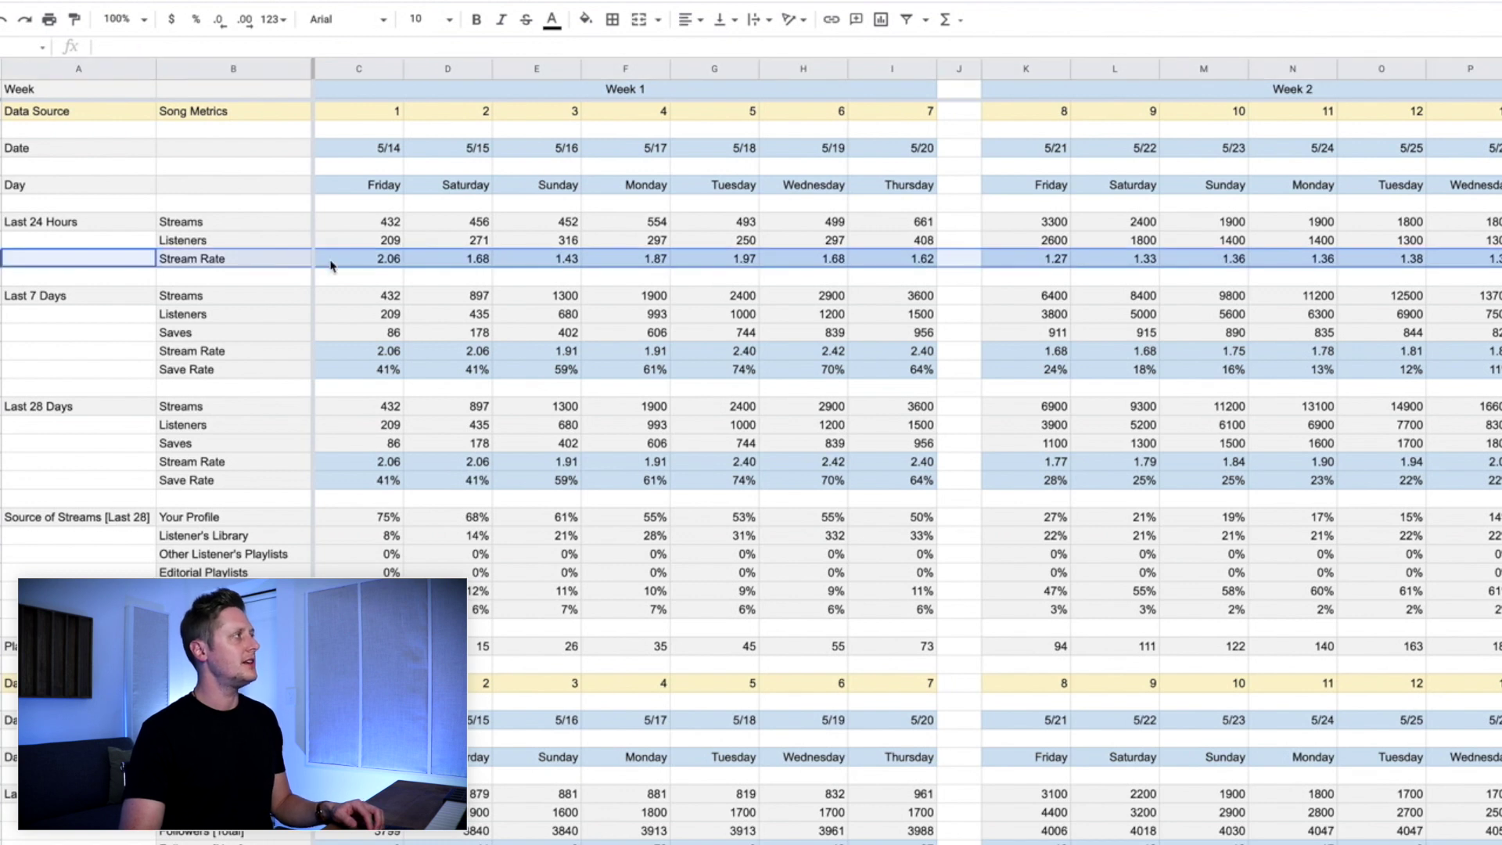
click(1, 350)
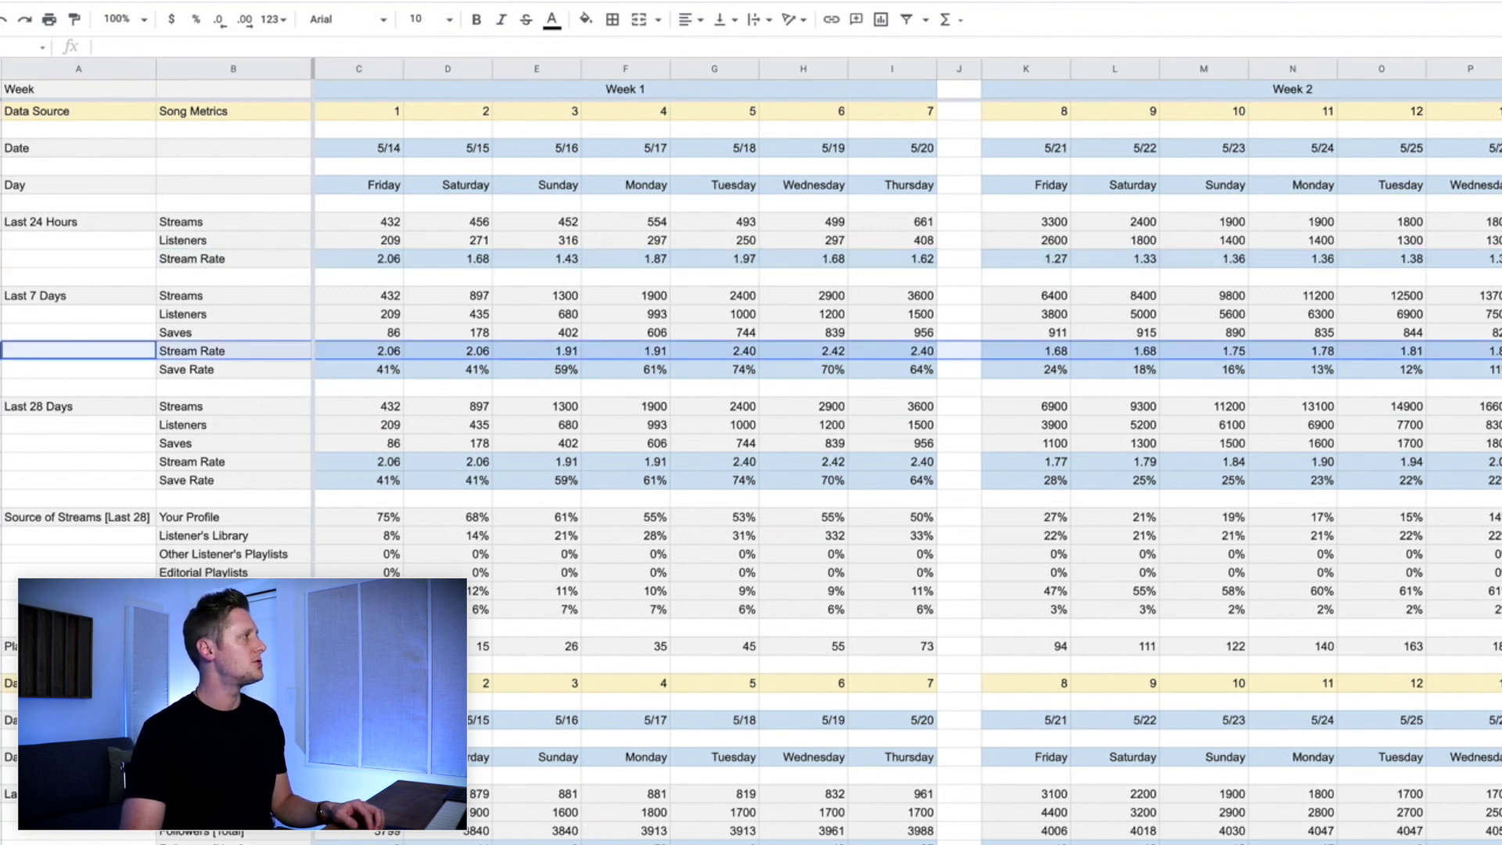
click(1, 369)
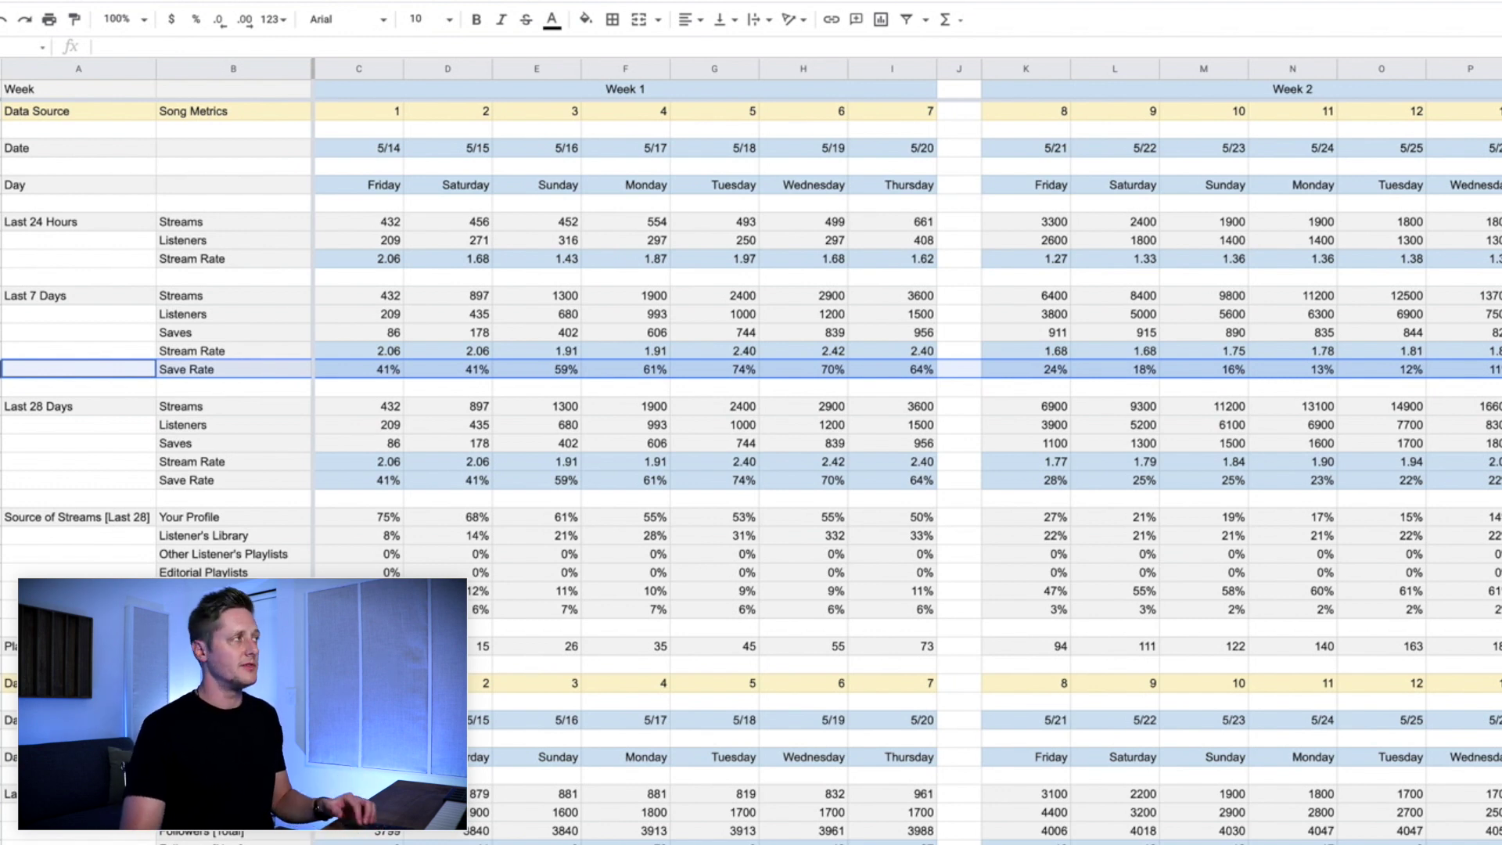
click(0, 350)
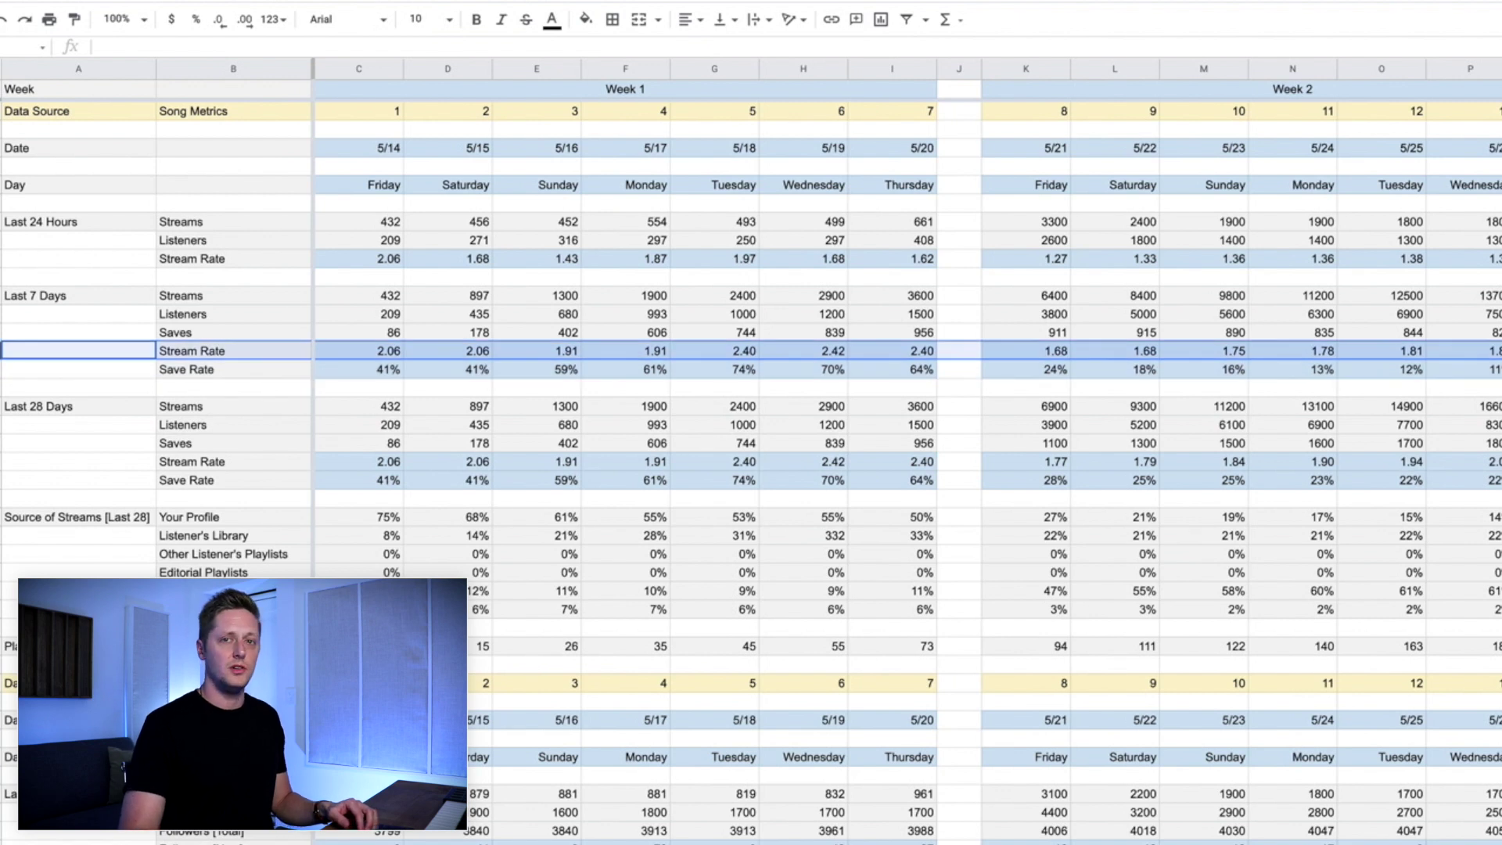
click(1, 462)
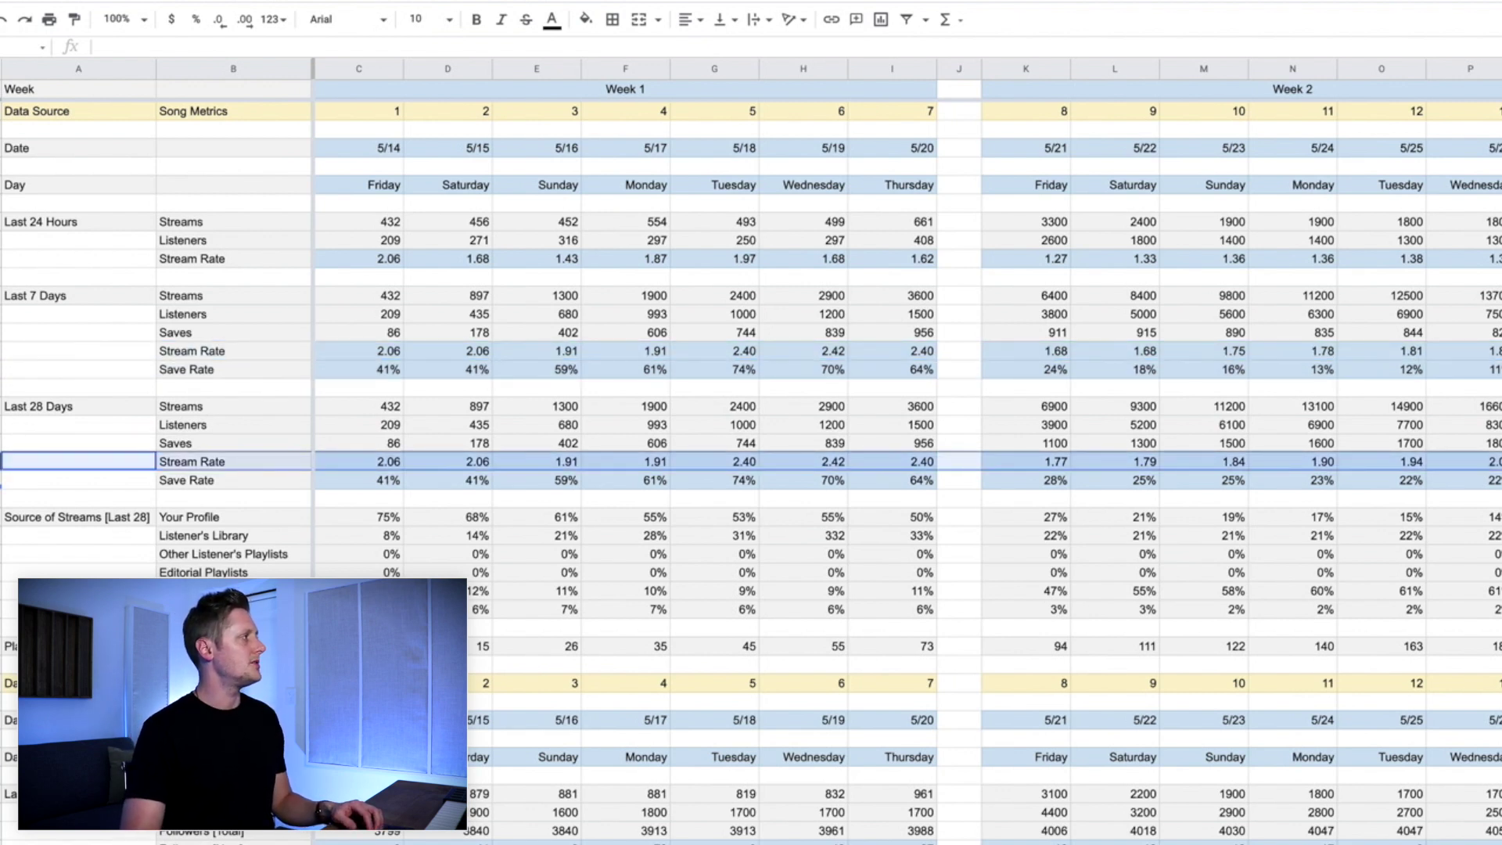
click(0, 480)
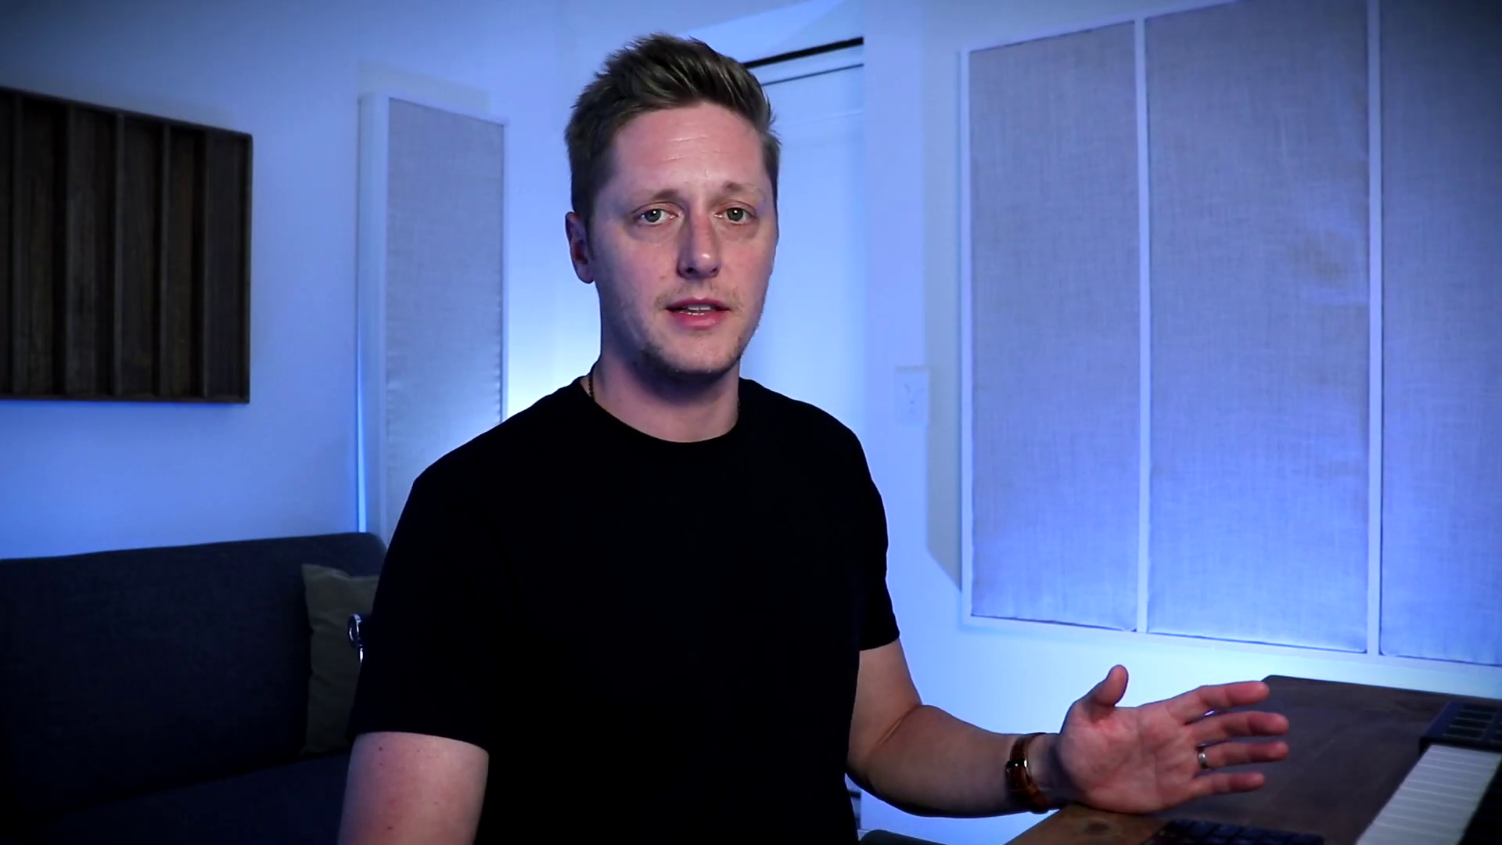
click(1, 243)
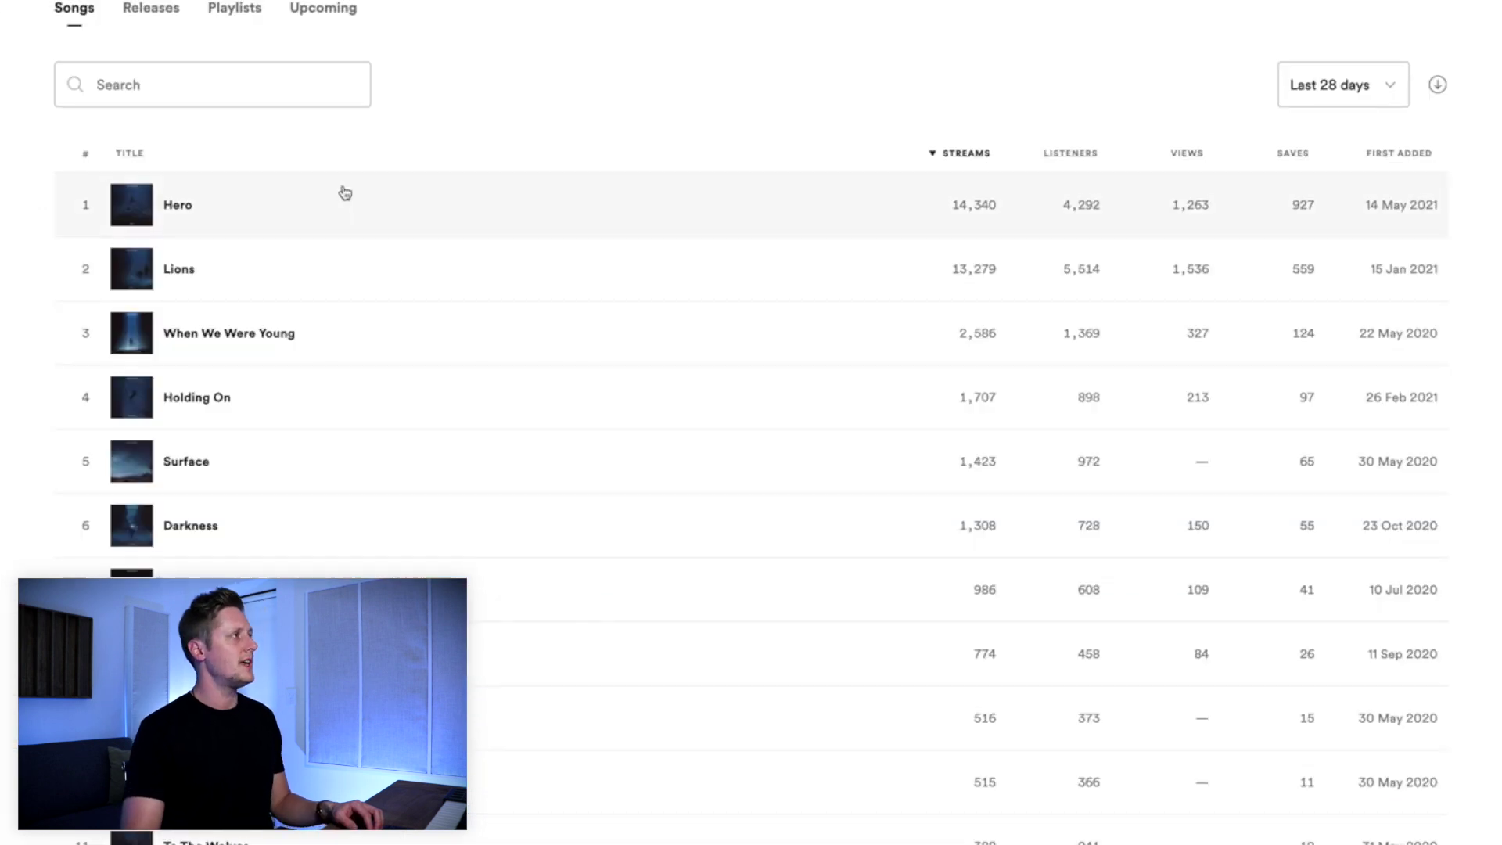
click(342, 191)
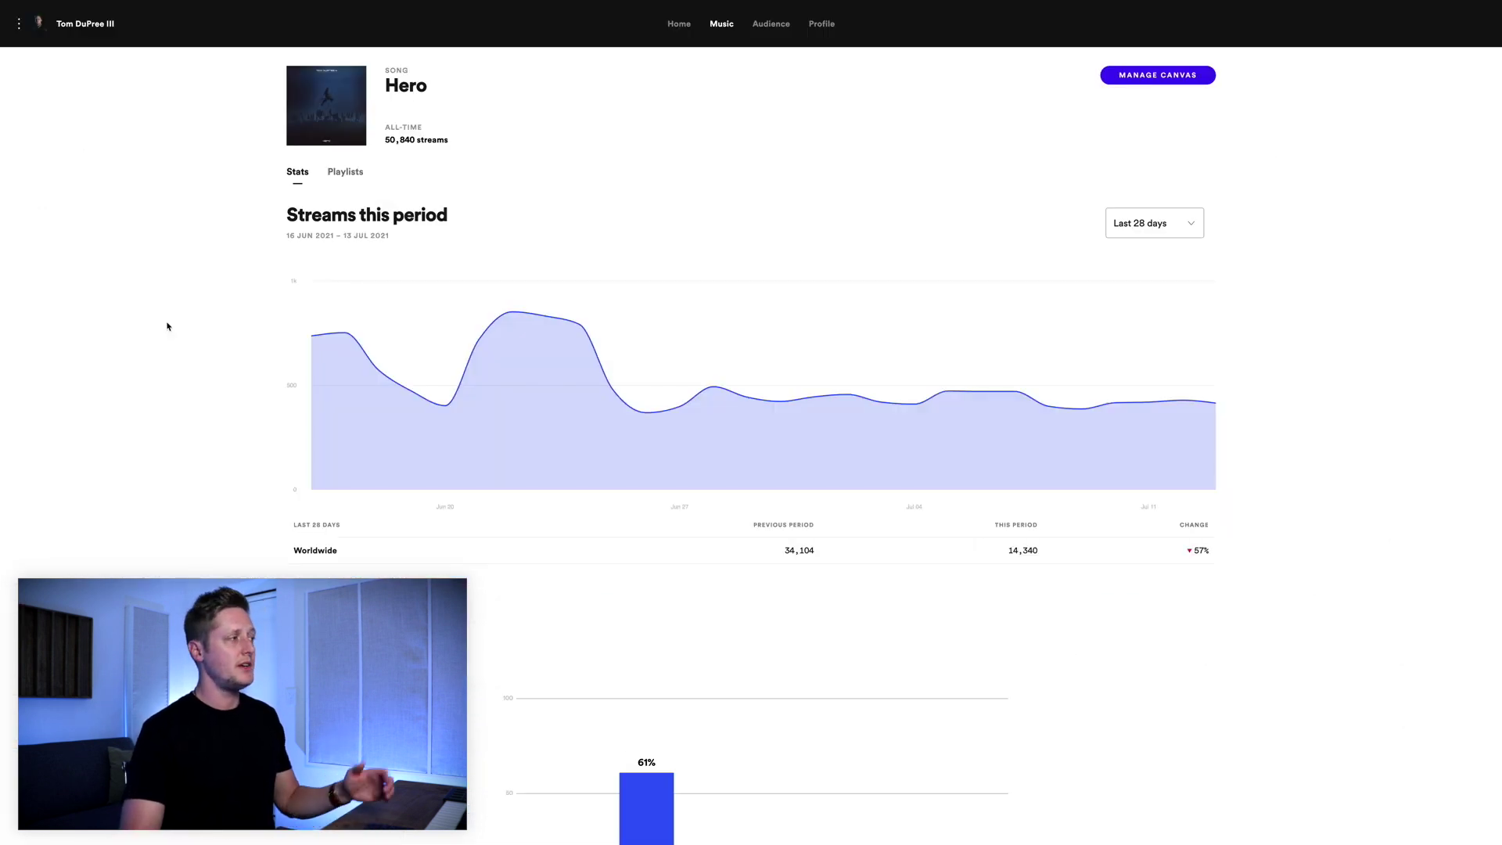
scroll(167, 327, down, 4)
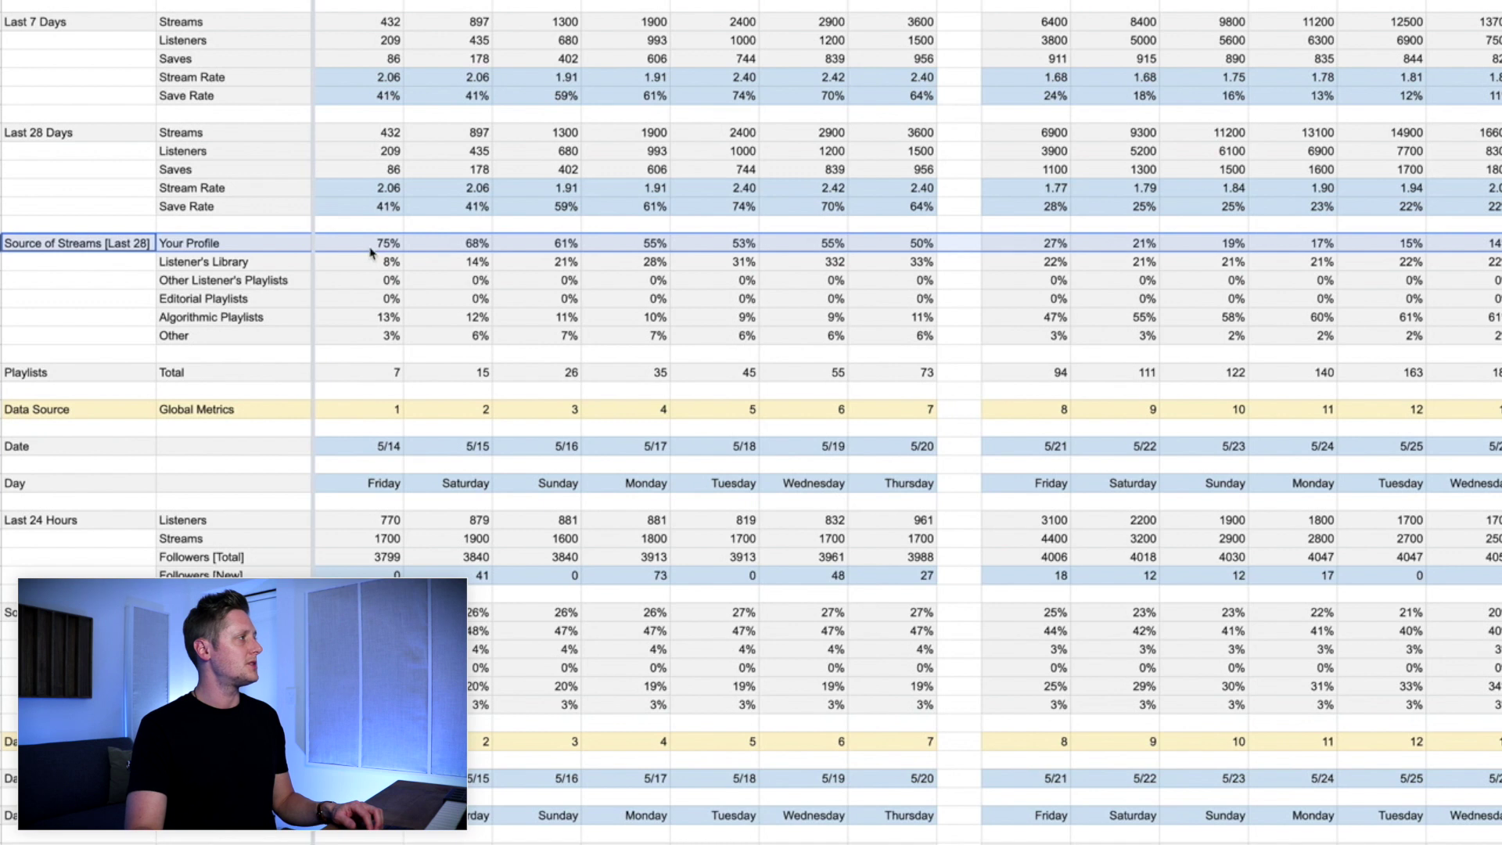
scroll(393, 266, right, 5)
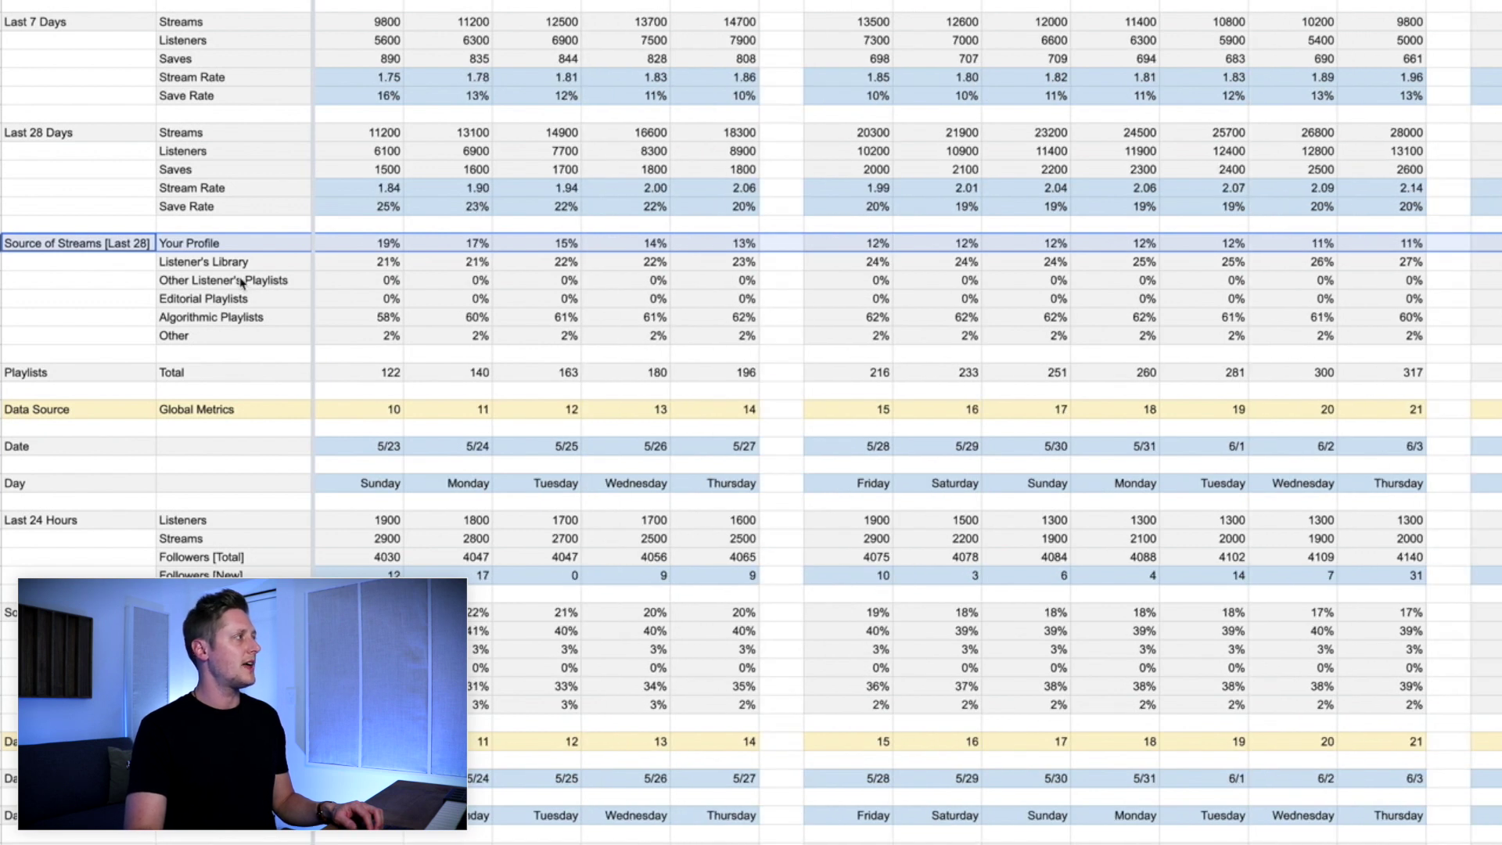
scroll(242, 283, left, 5)
click(6, 373)
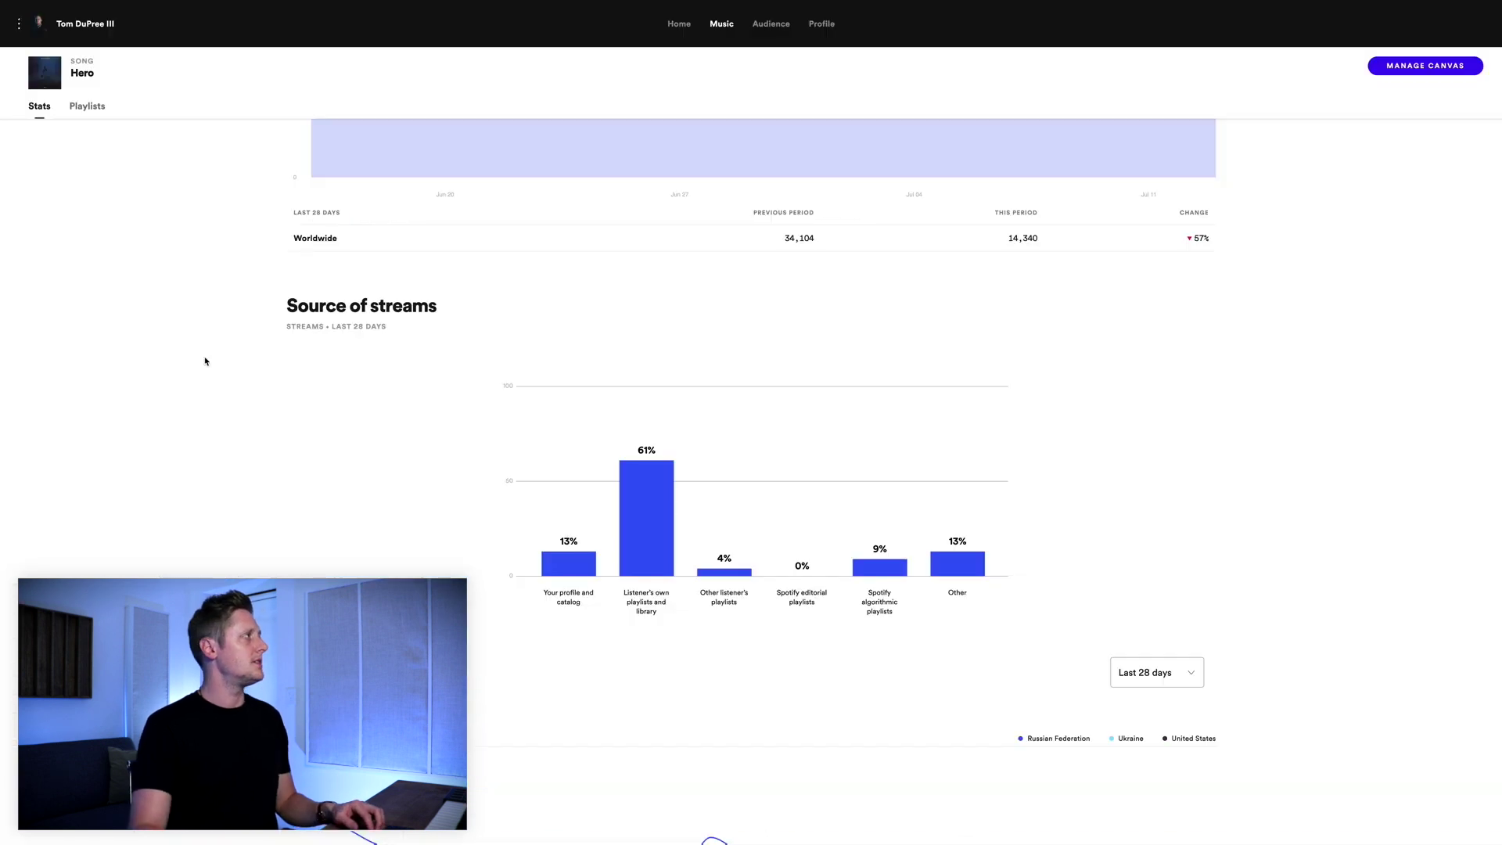
click(85, 105)
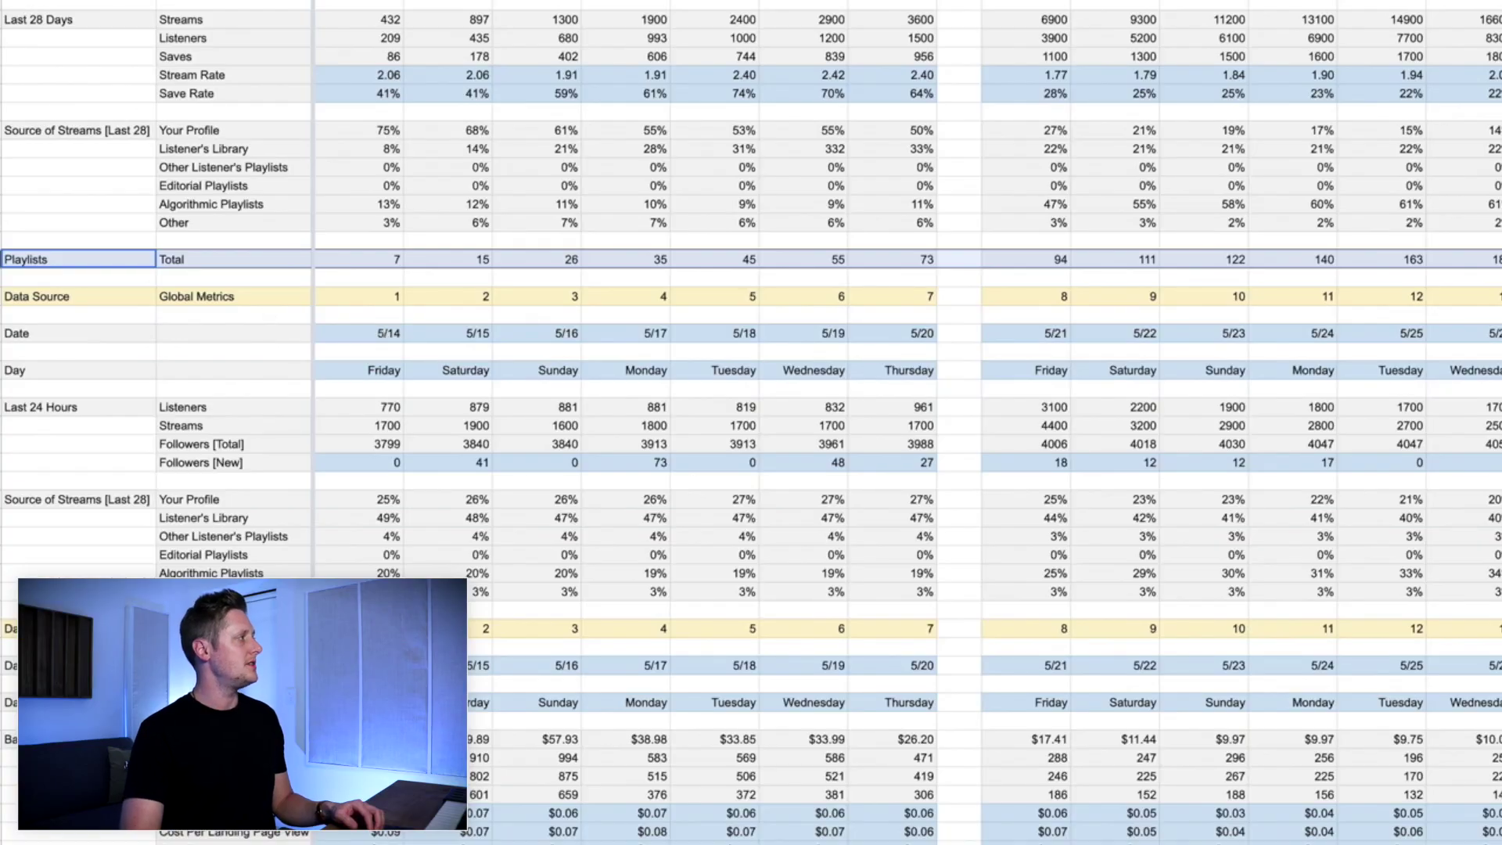
Point out the Global Metrics row, then compare the Audience chart's streams, followers and listeners trends
click(78, 296)
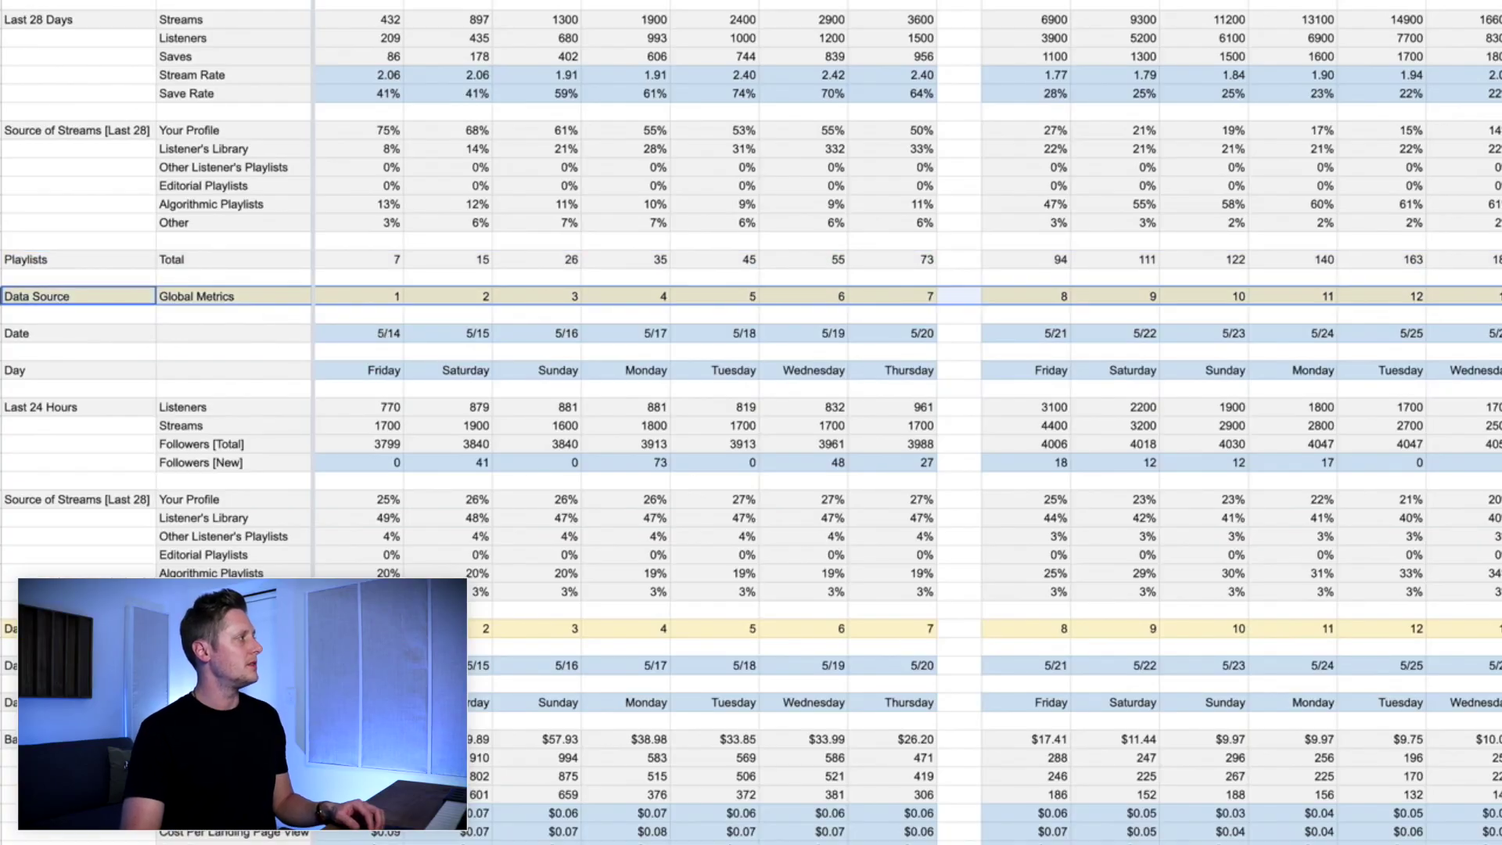
click(284, 302)
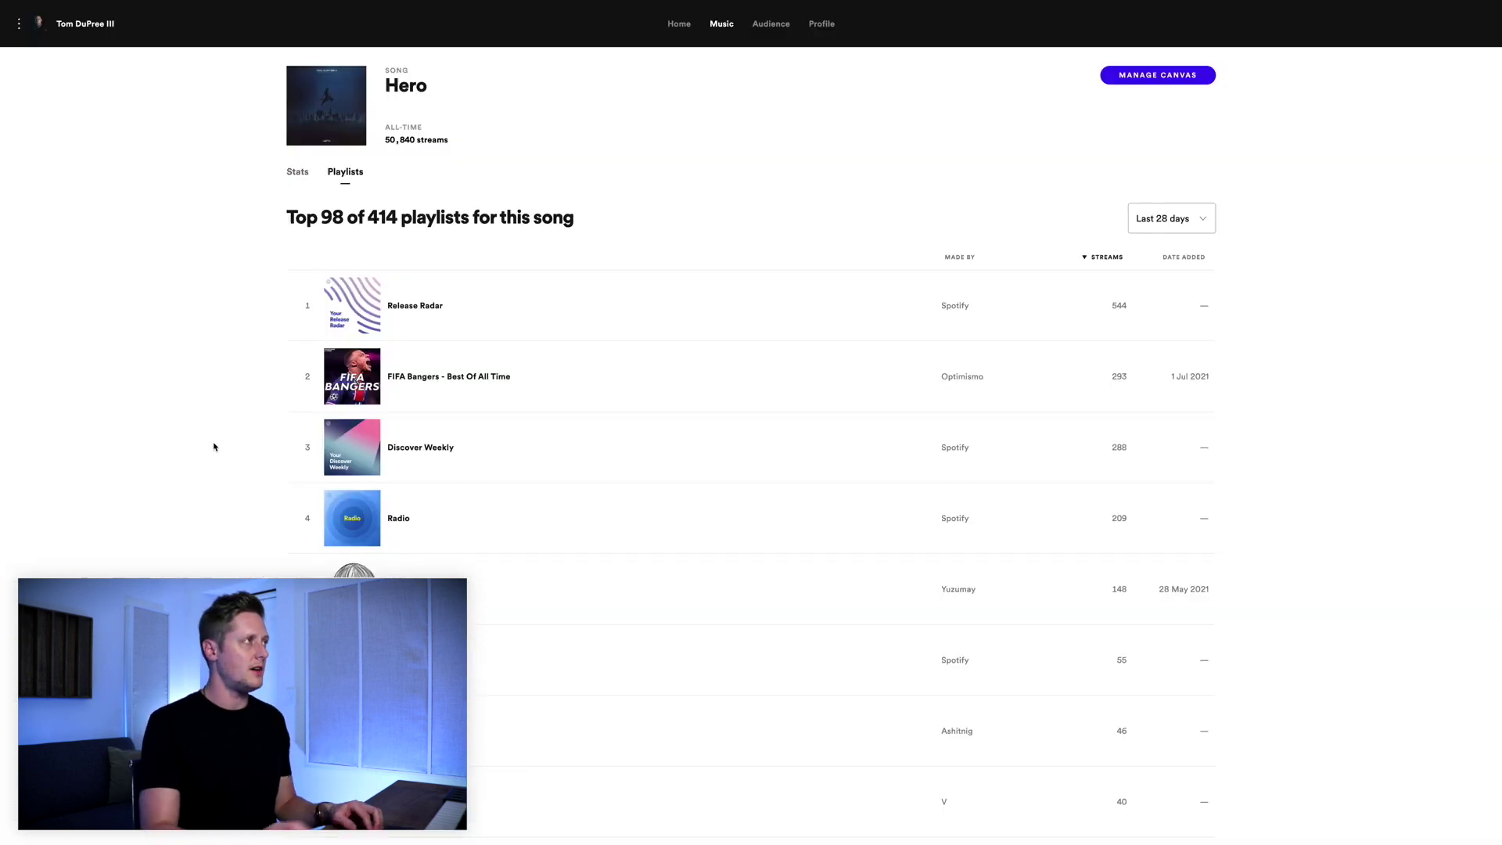
click(771, 23)
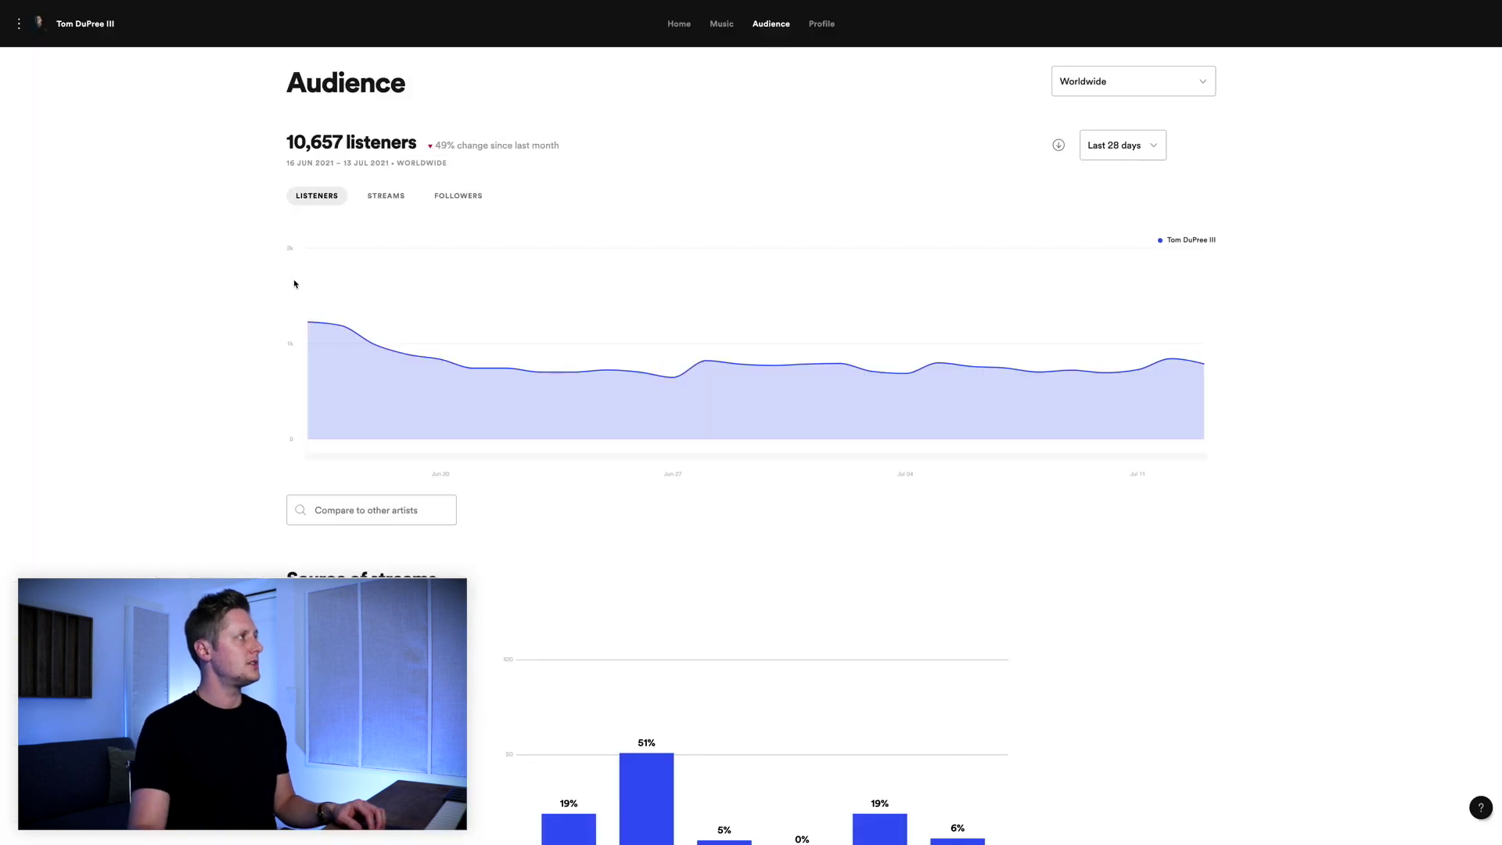
click(391, 197)
click(456, 198)
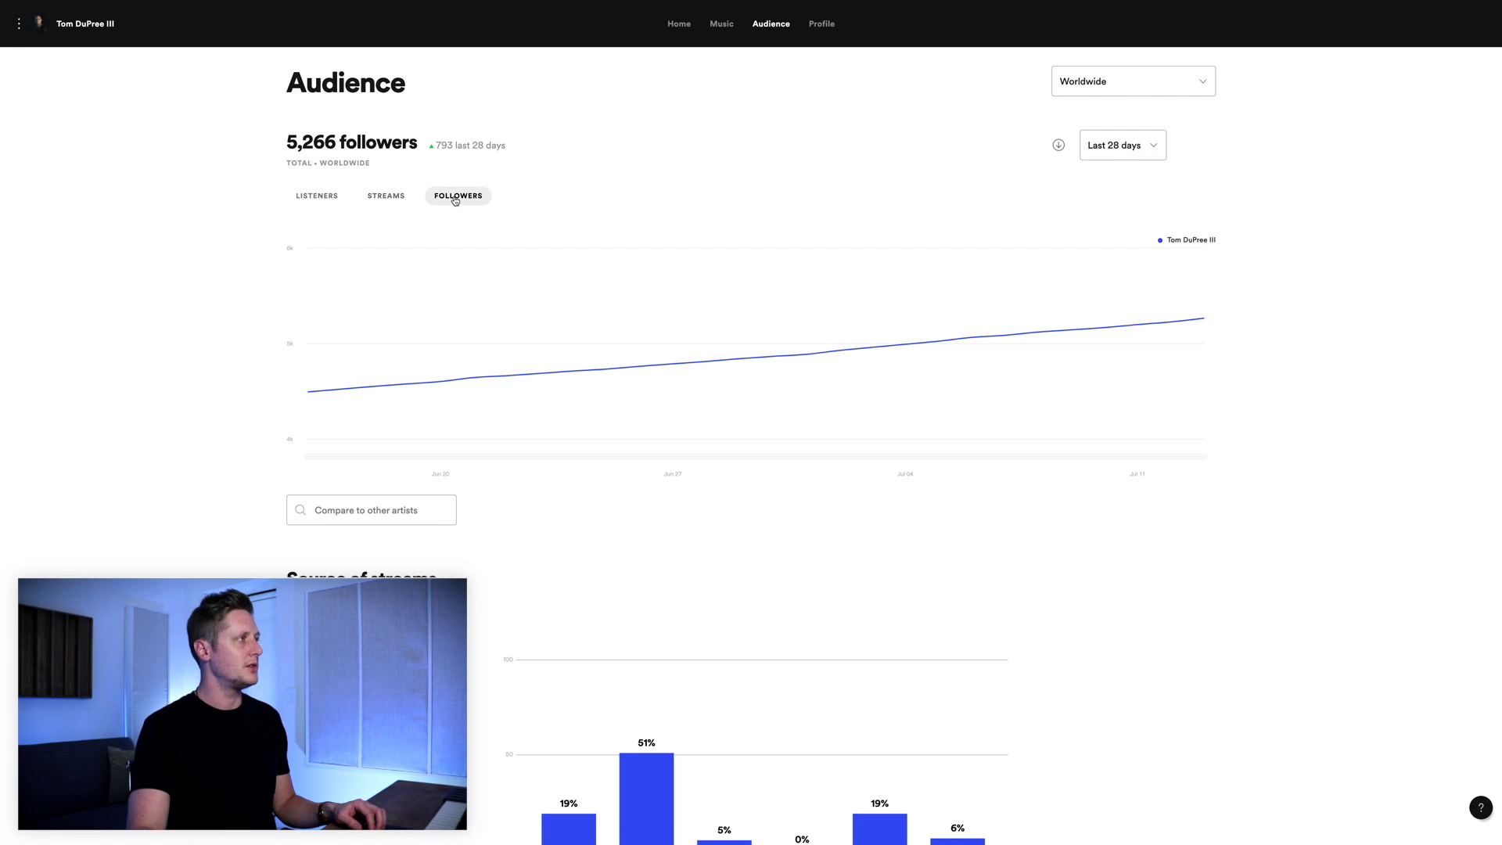
click(341, 197)
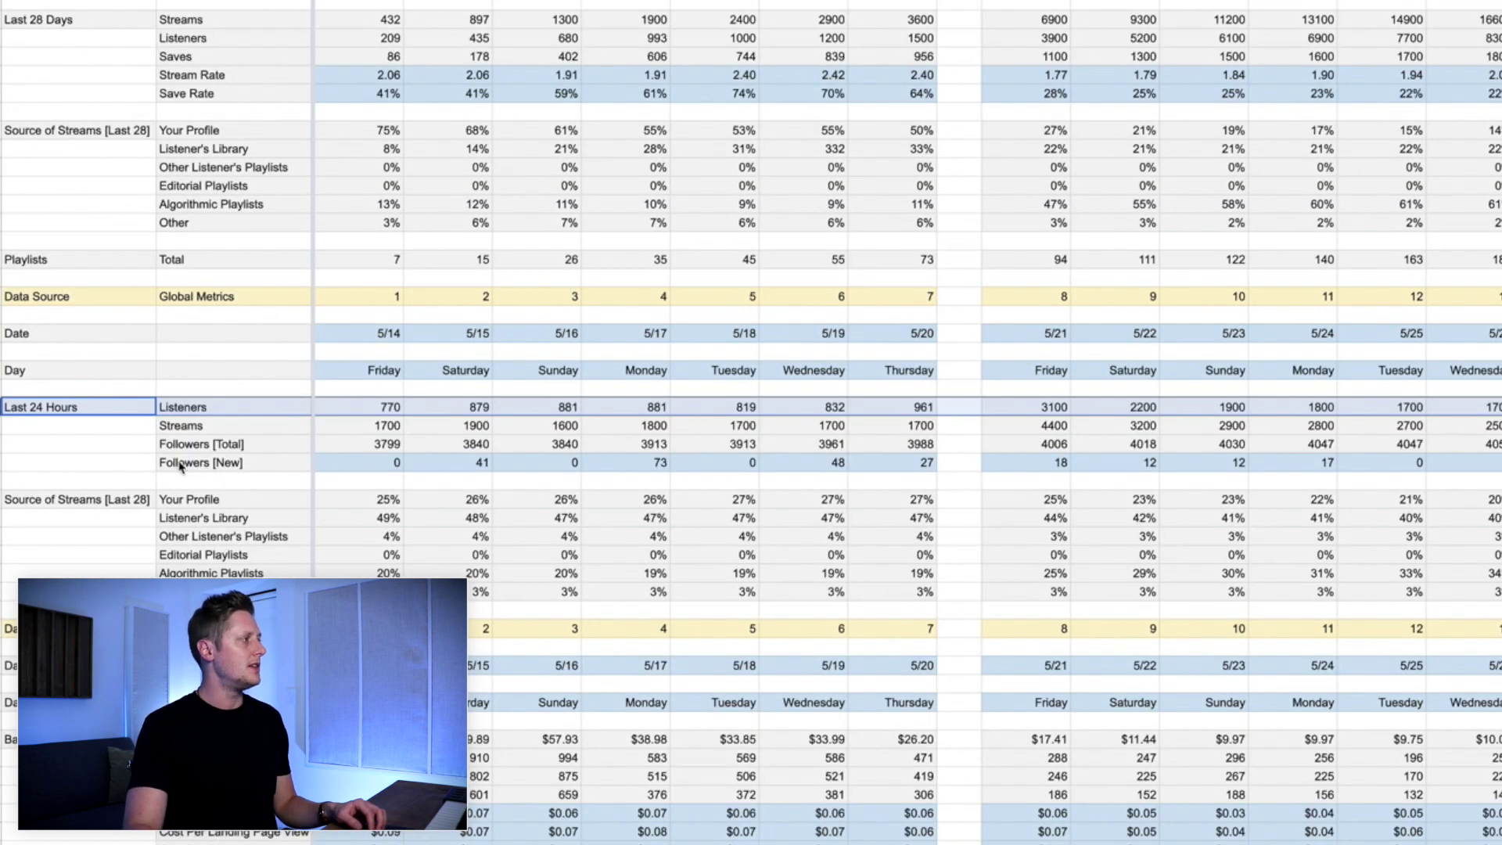
Select the whole Followers [New] row in the spreadsheet
click(181, 465)
key(shift+space)
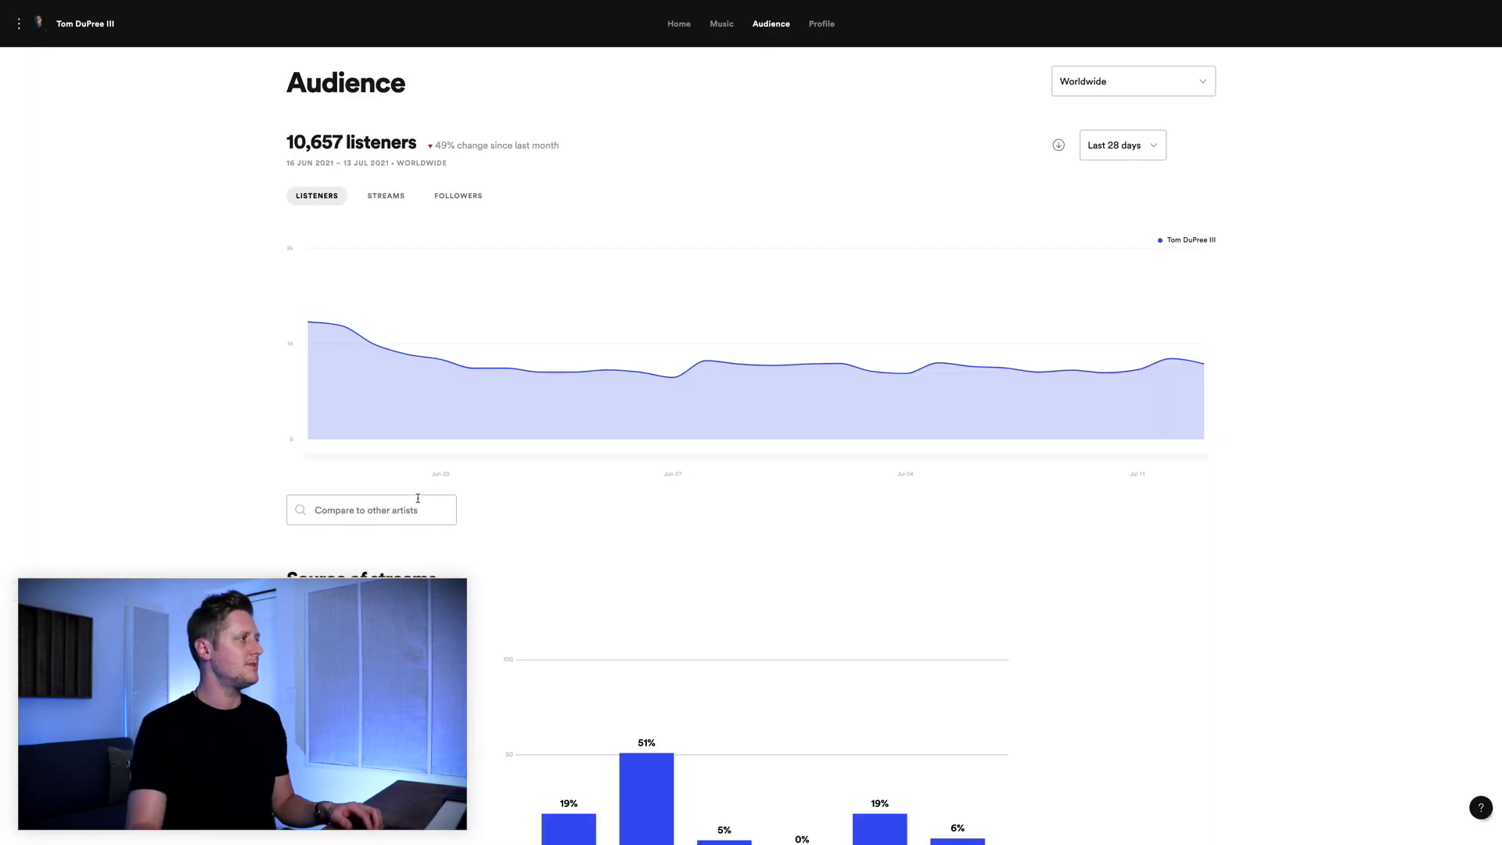
scroll(178, 492, down, 5)
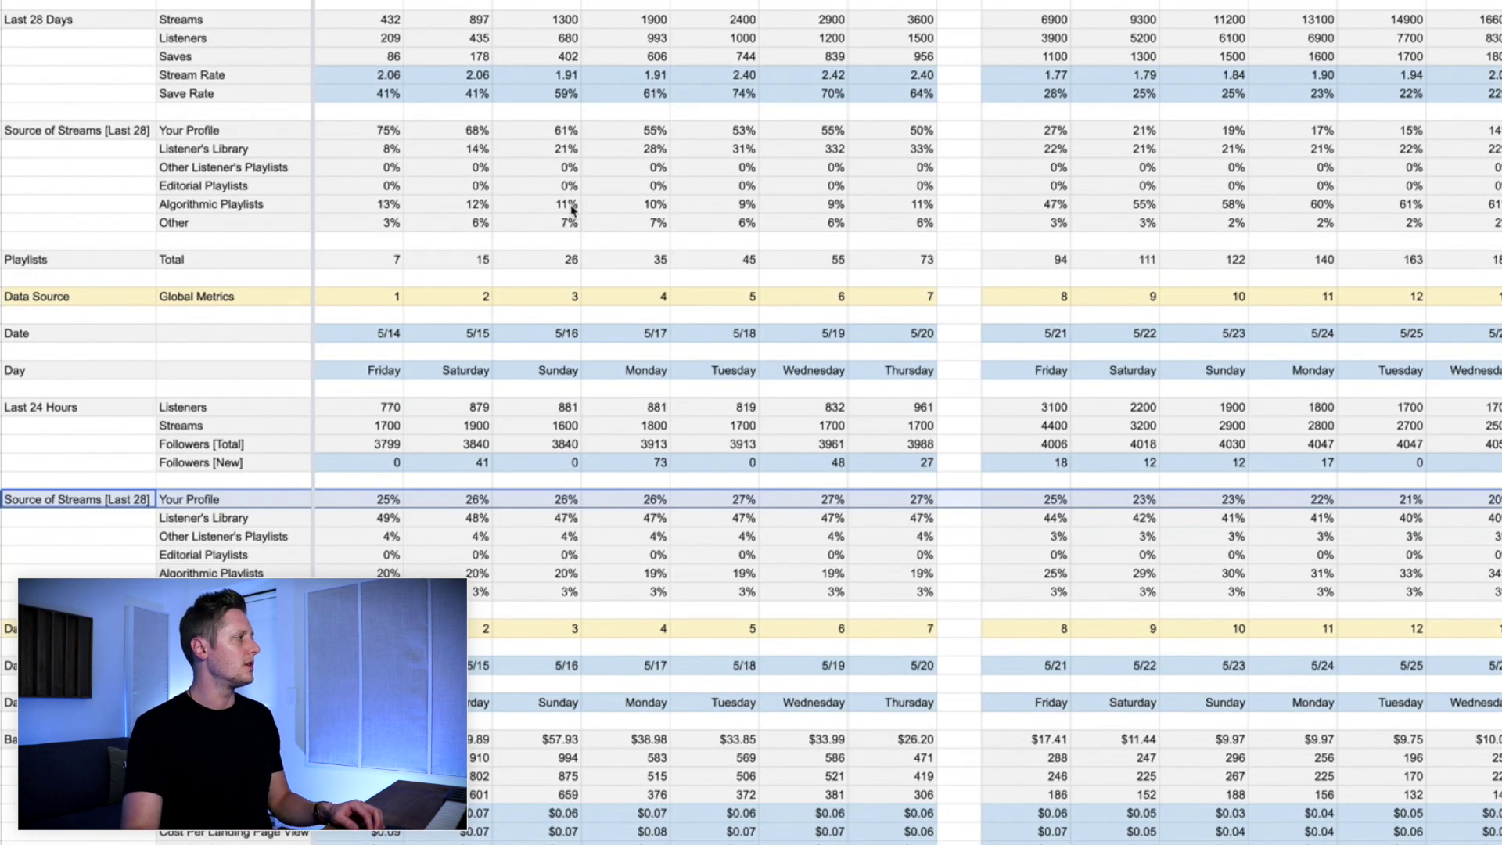
scroll(536, 208, down, 5)
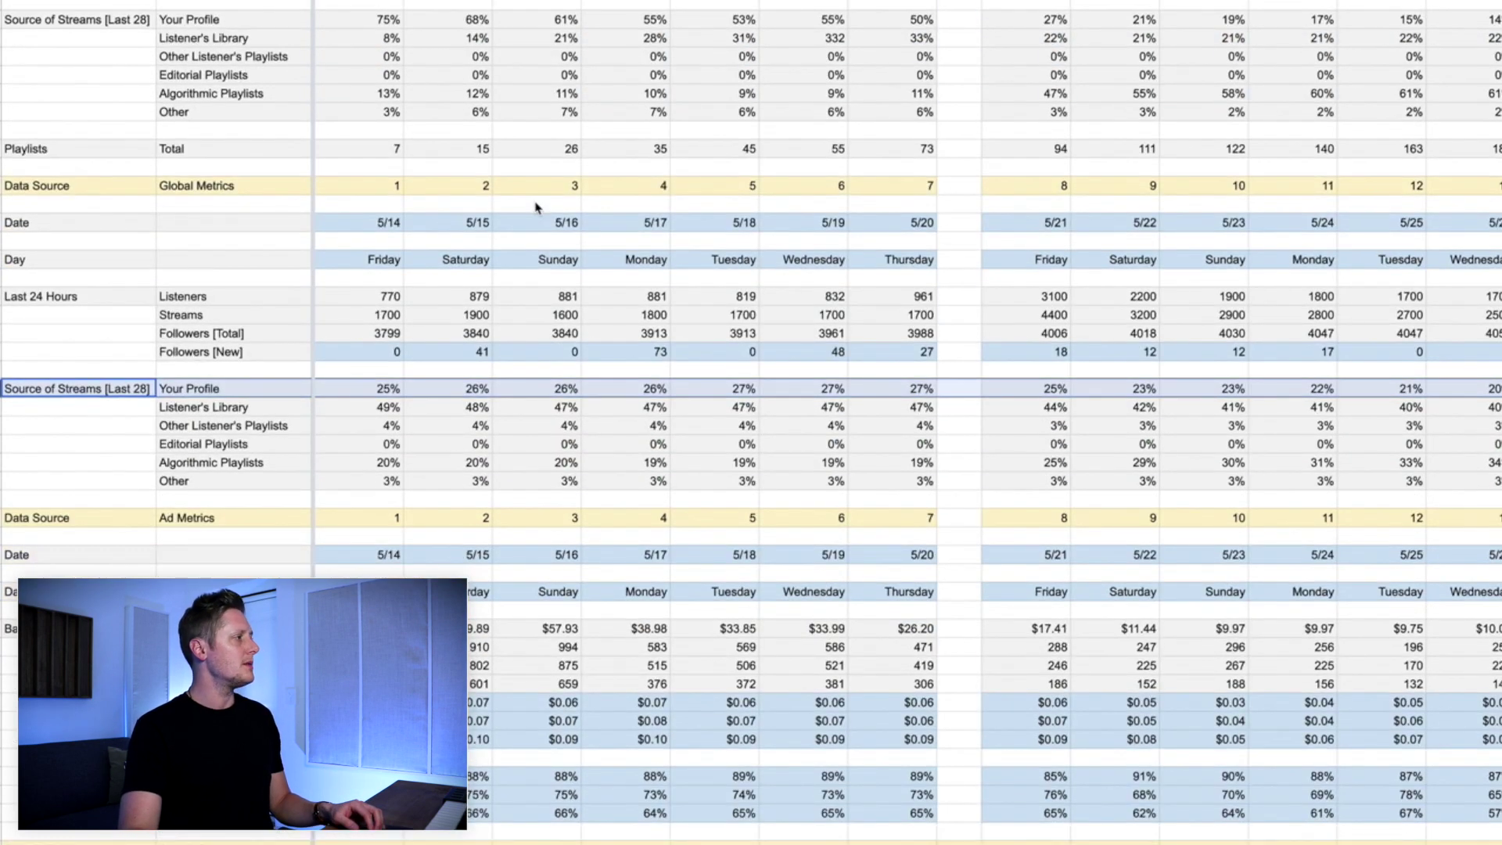
key(ctrl+Down)
scroll(90, 399, down, 3)
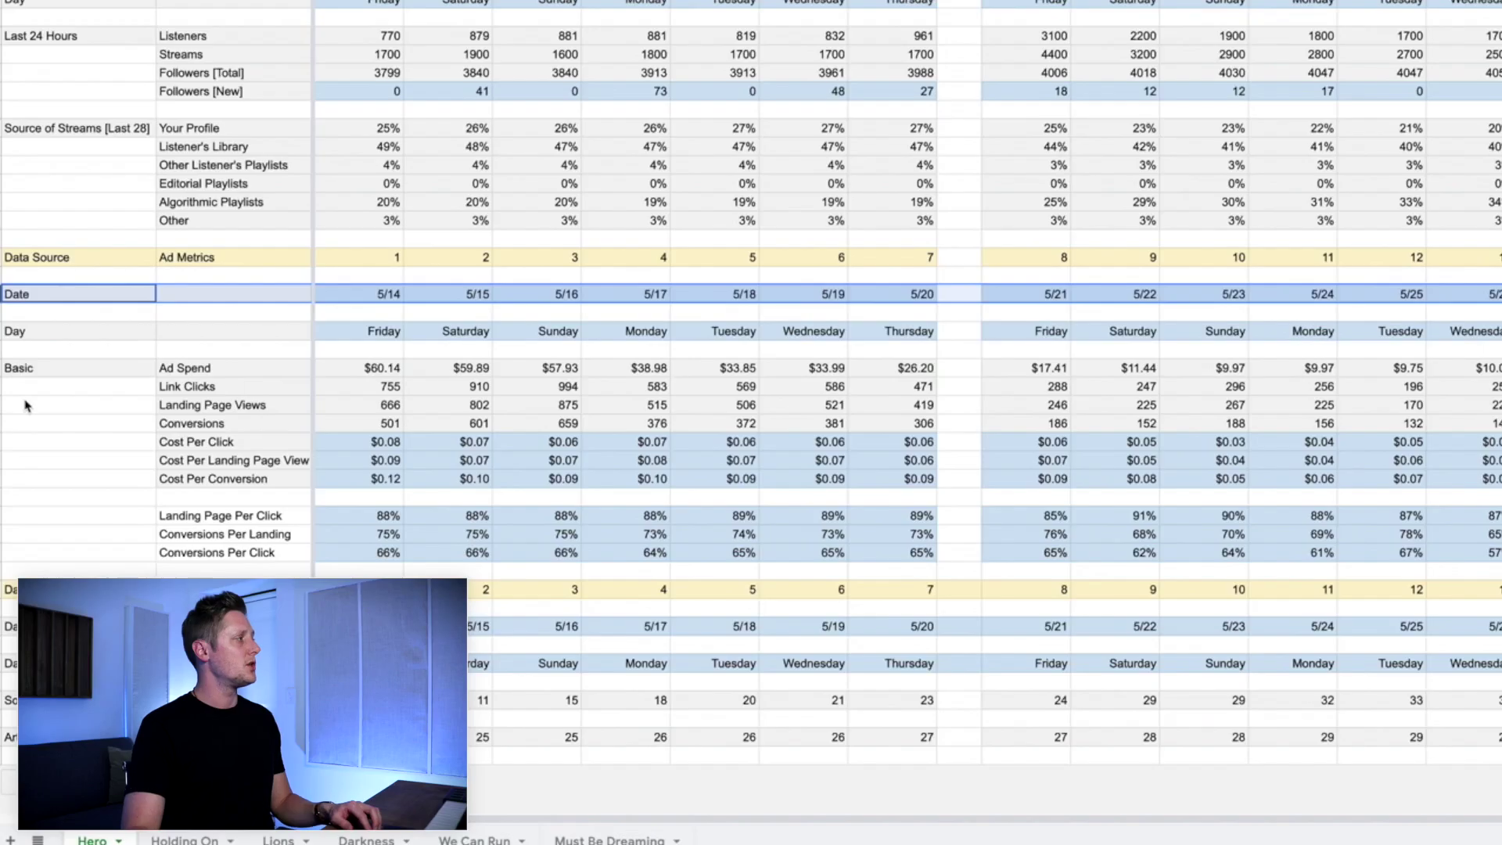
click(78, 367)
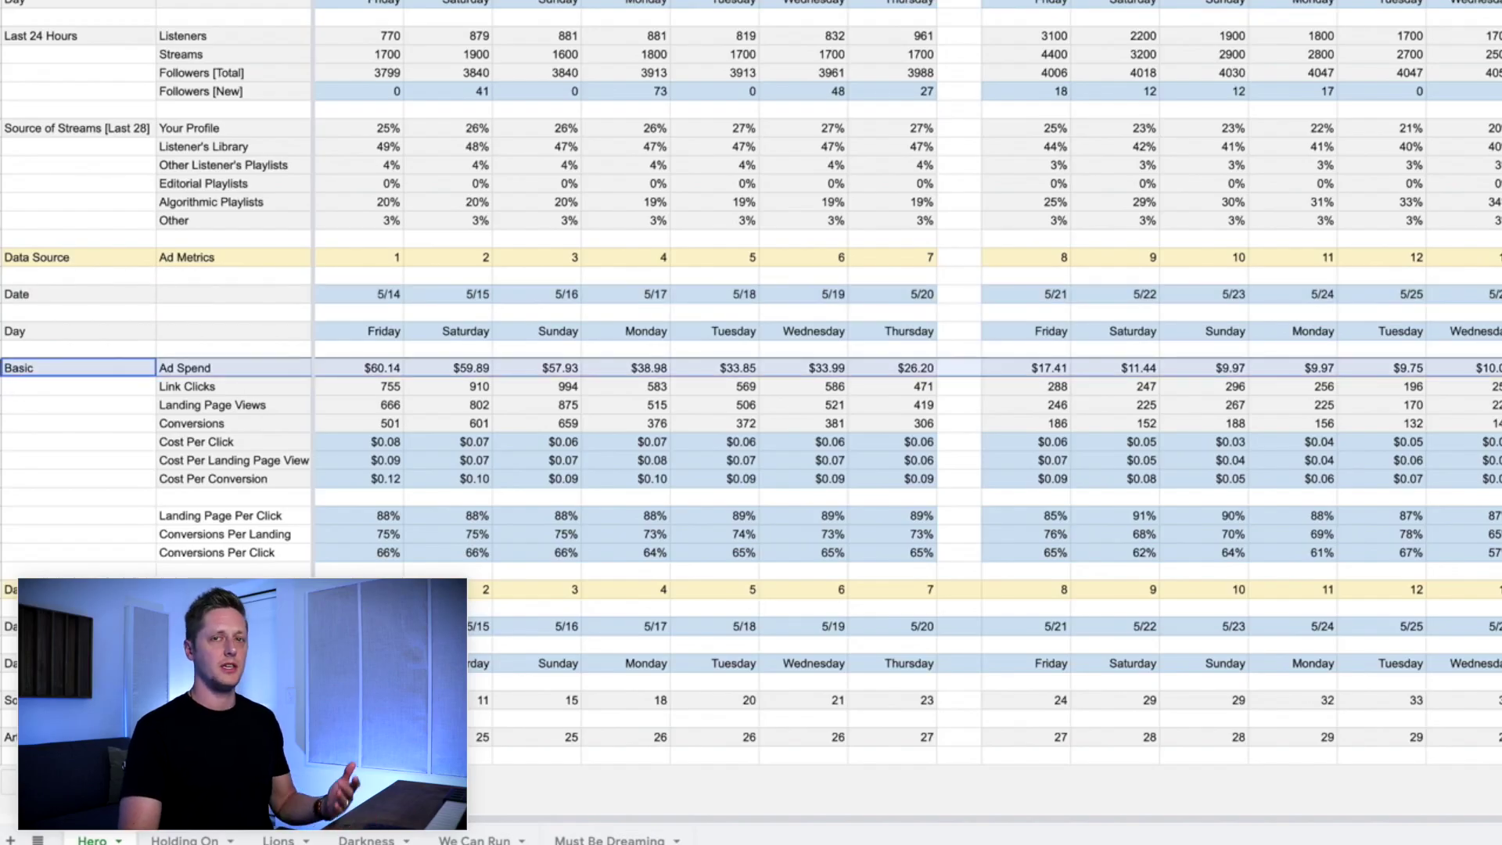
click(225, 444)
shift+click(252, 554)
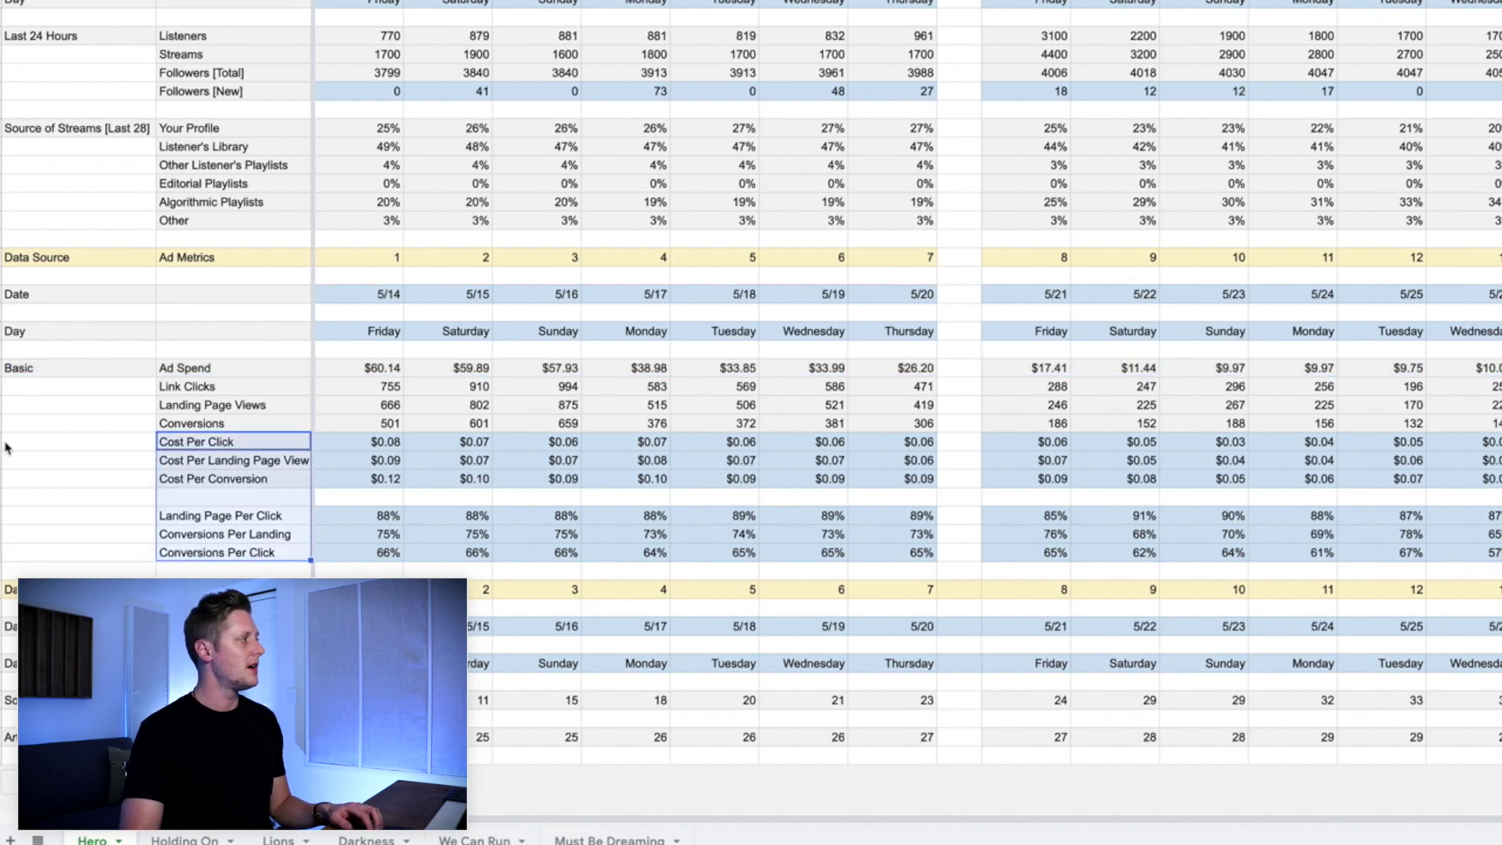
key(shift+space)
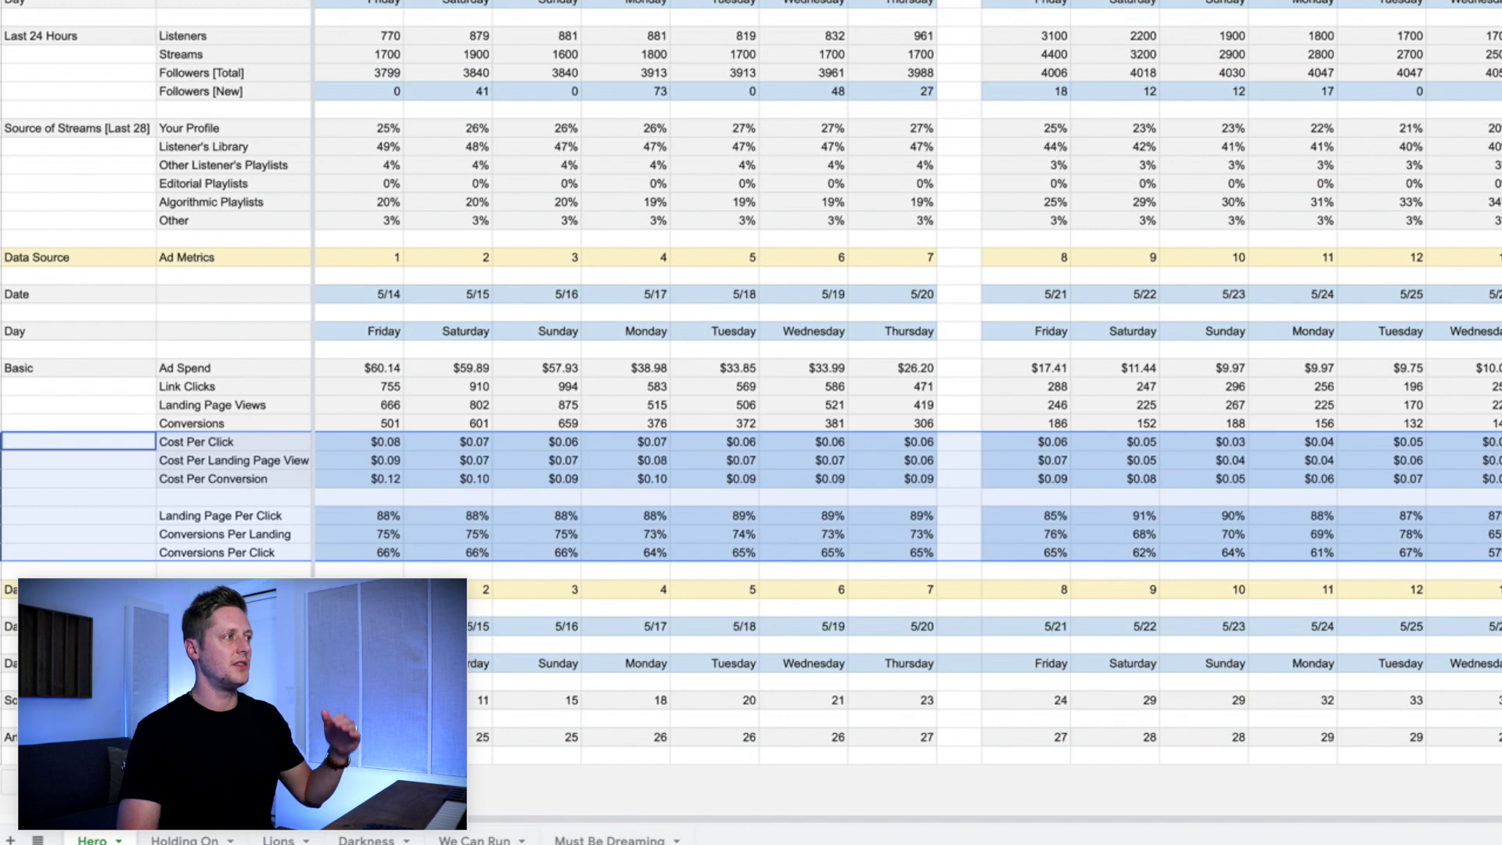
click(78, 368)
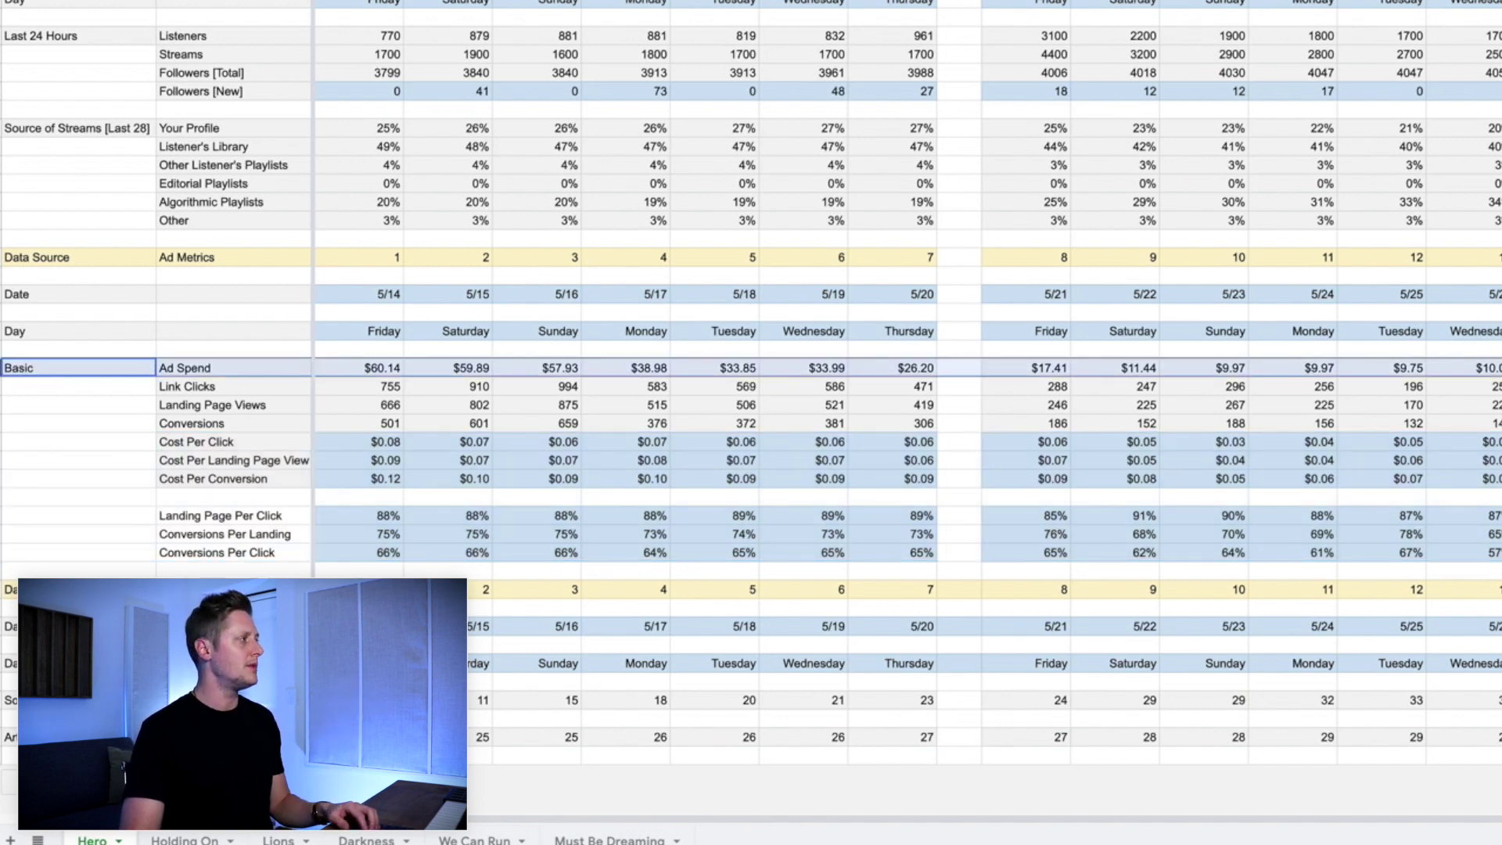
click(78, 387)
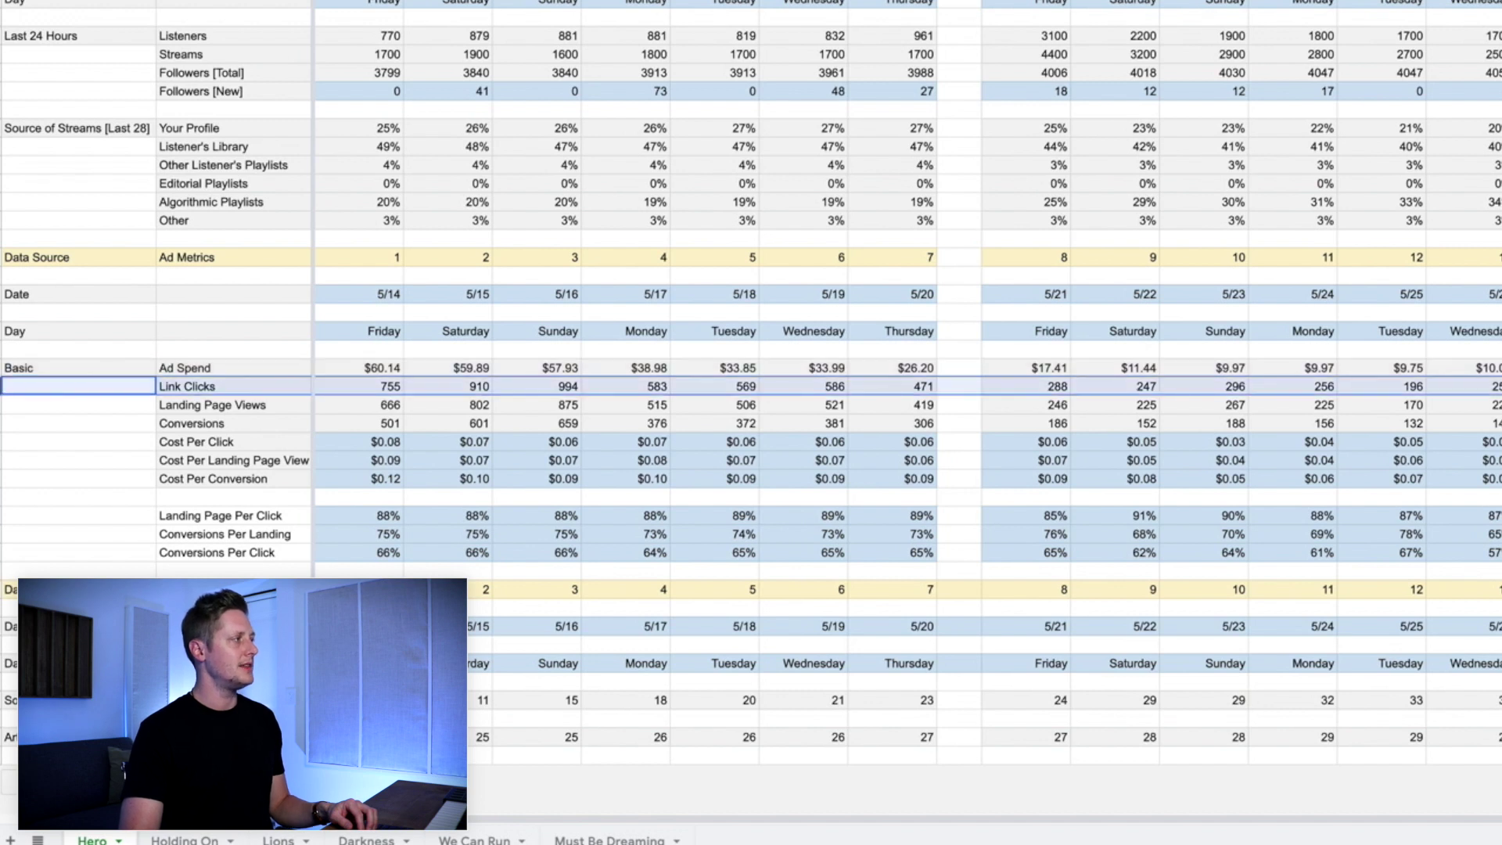
click(78, 405)
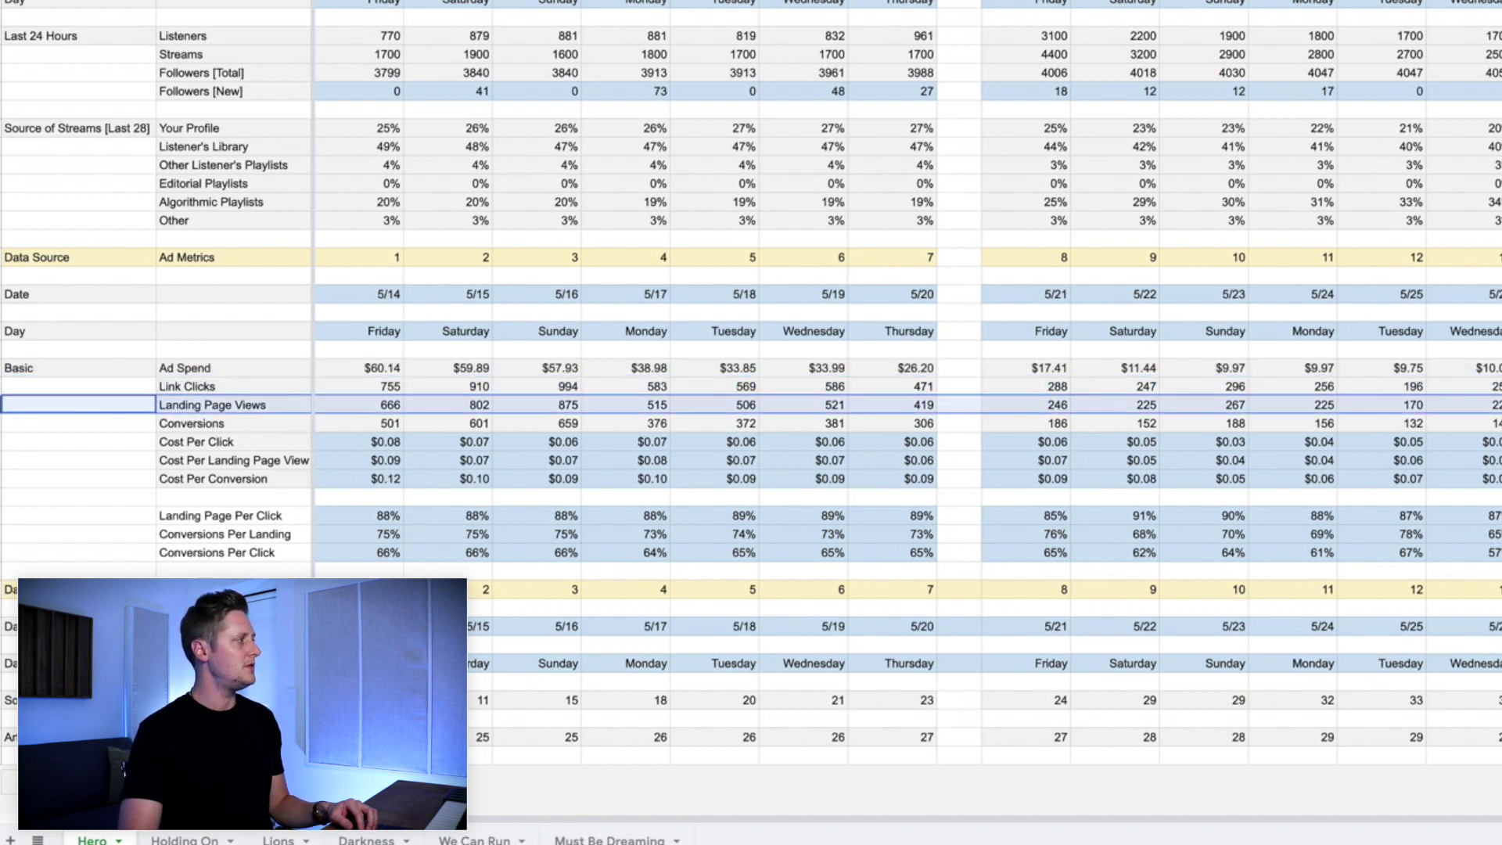
click(78, 423)
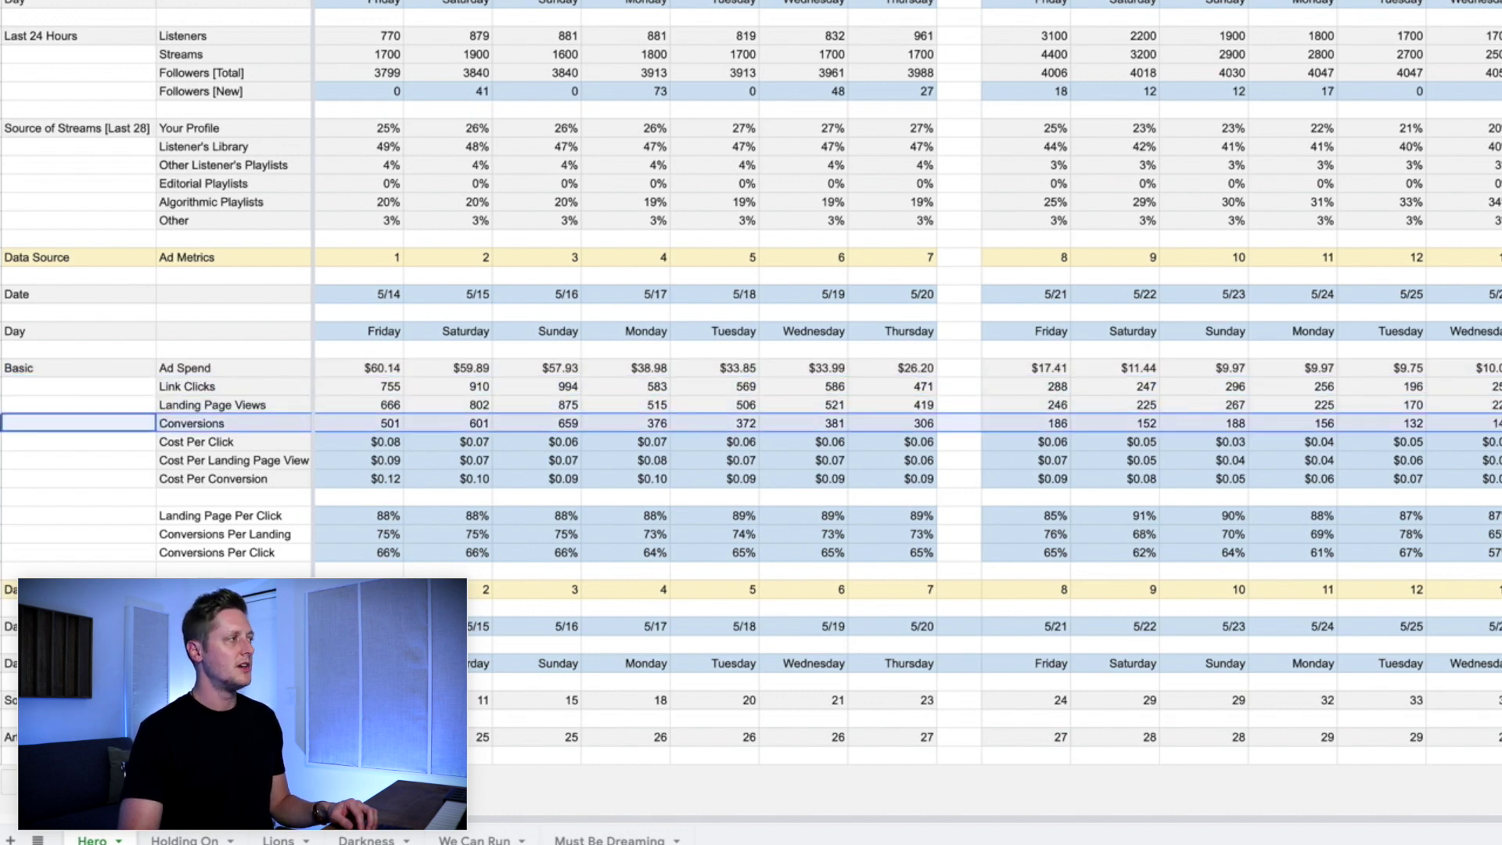
click(79, 441)
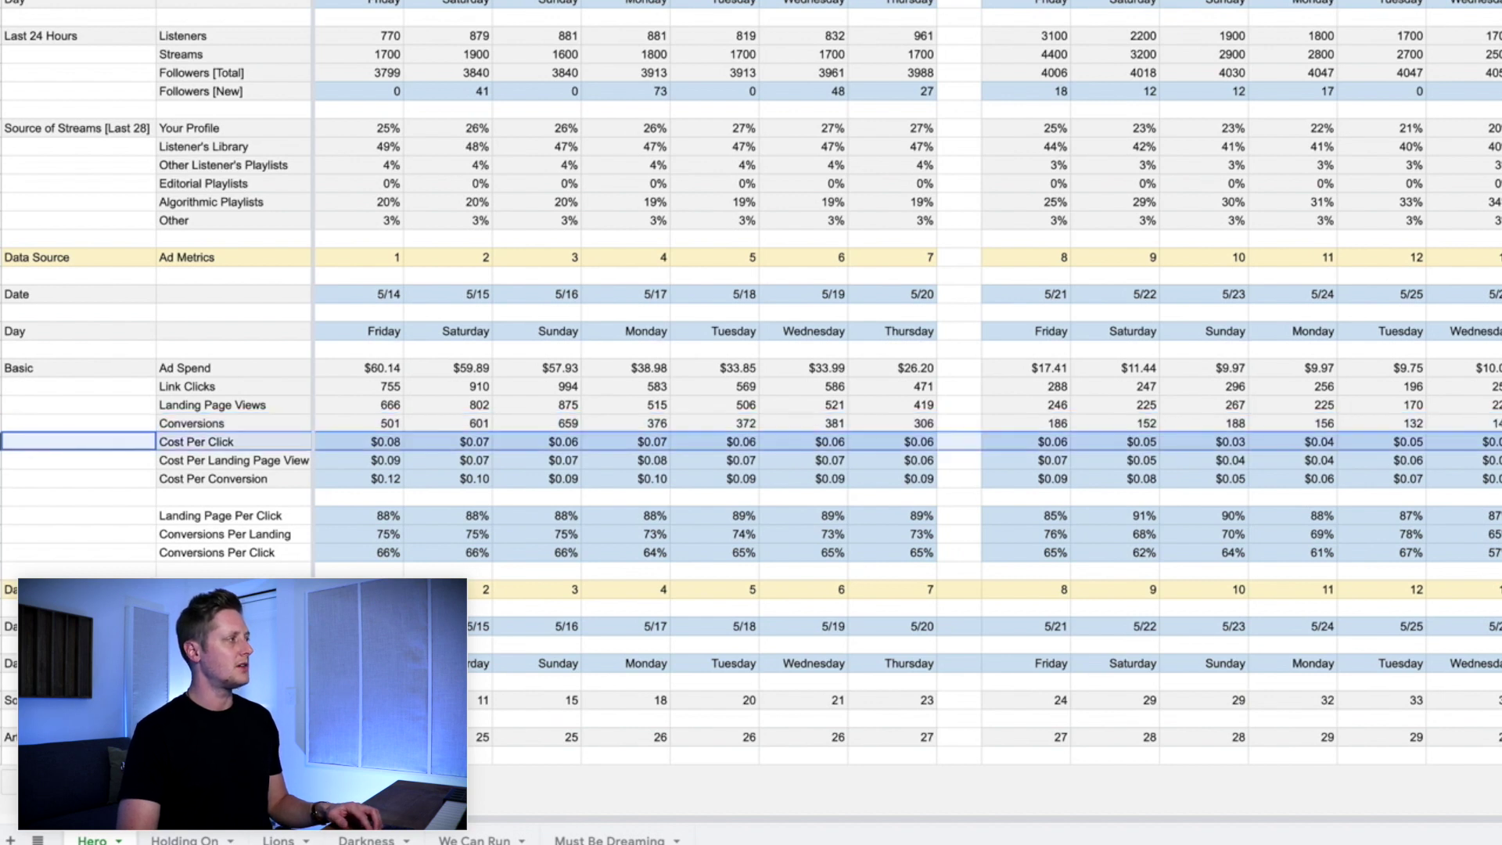
click(78, 460)
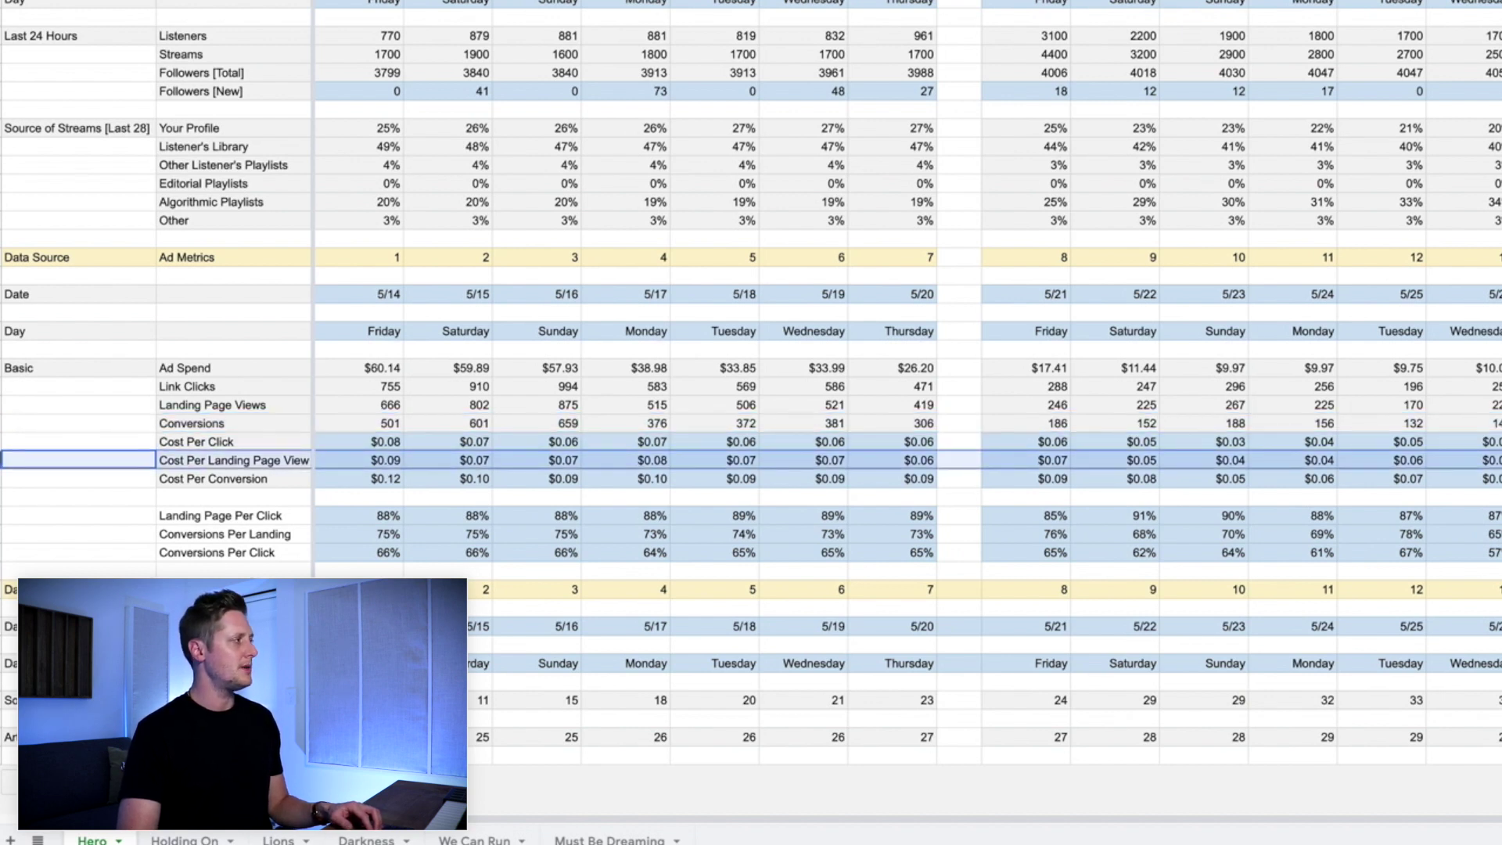
click(78, 478)
click(78, 515)
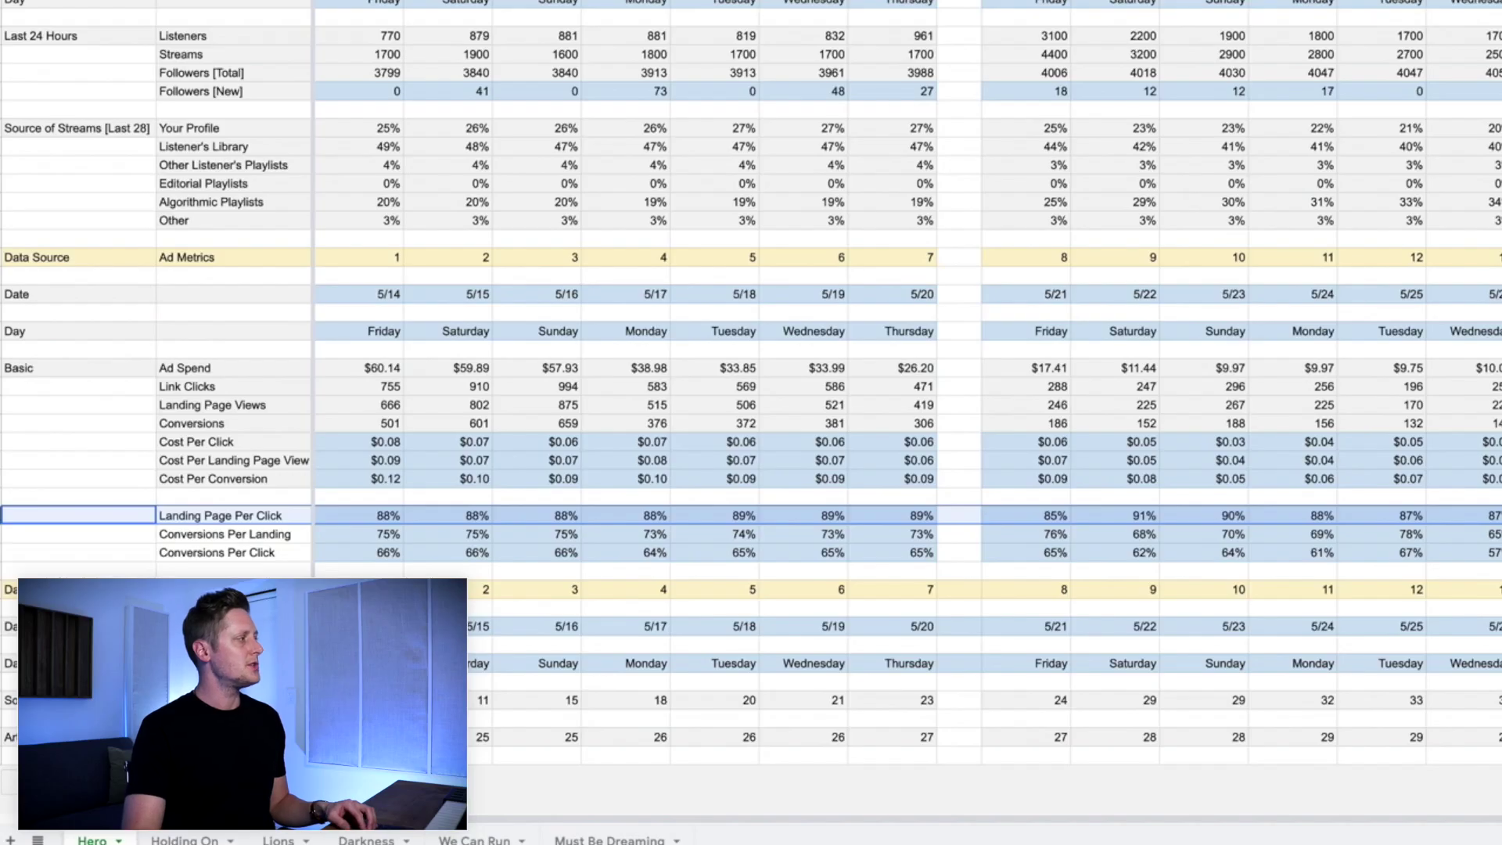
click(78, 533)
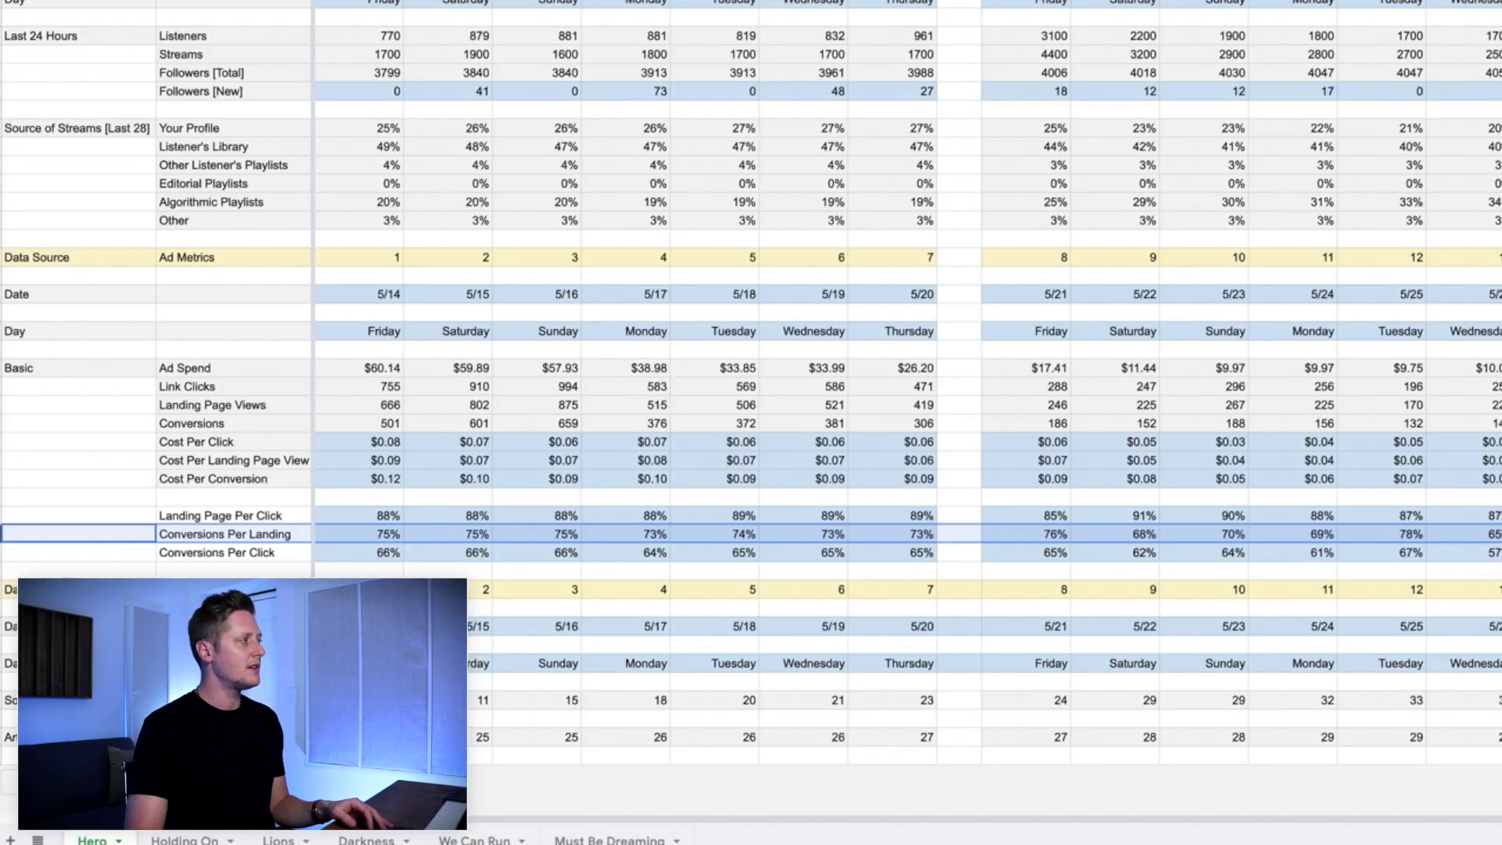
click(78, 552)
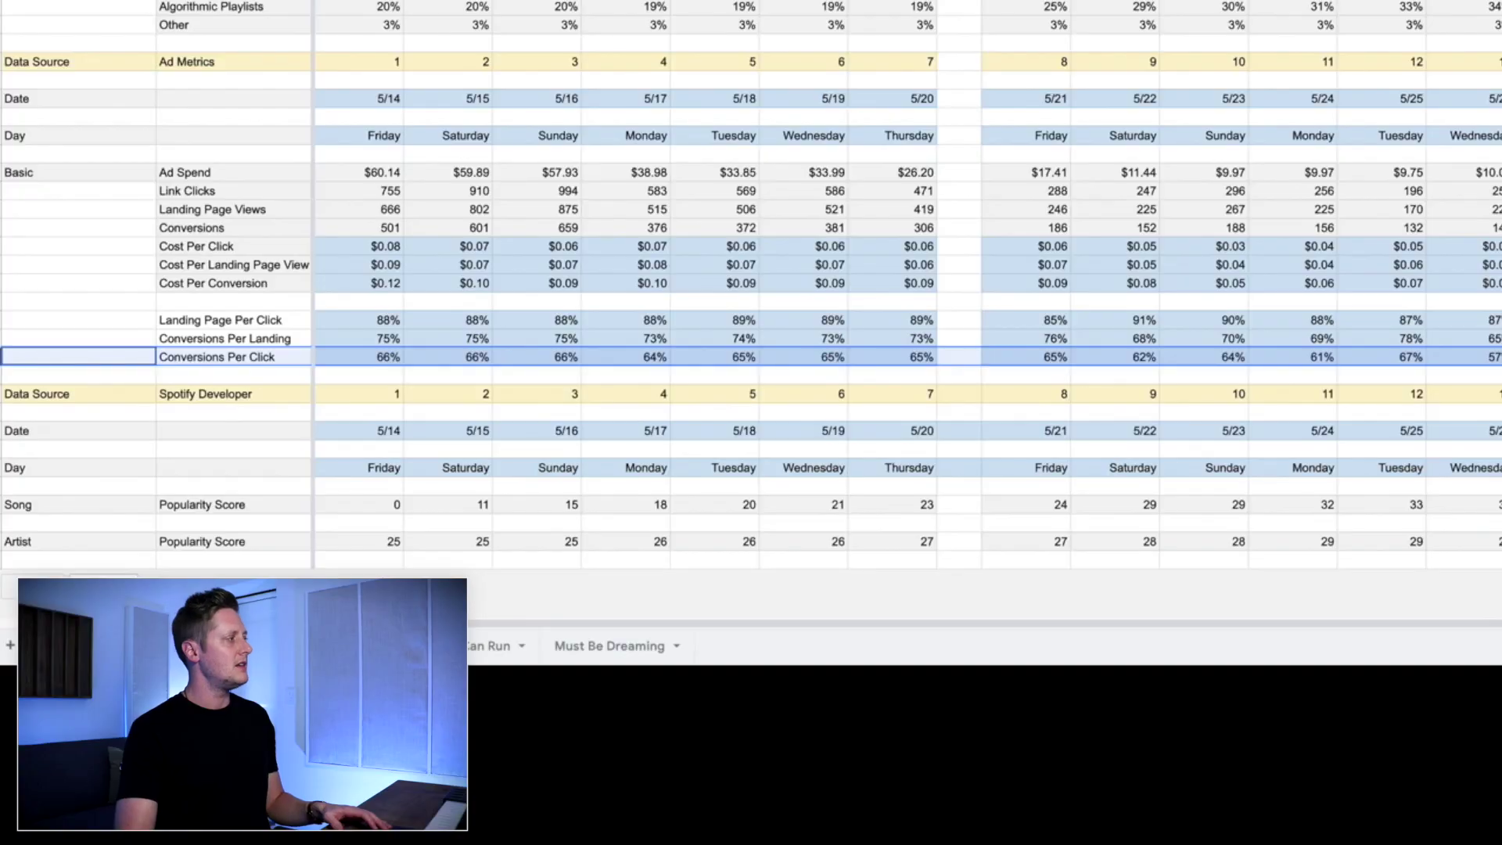
click(78, 394)
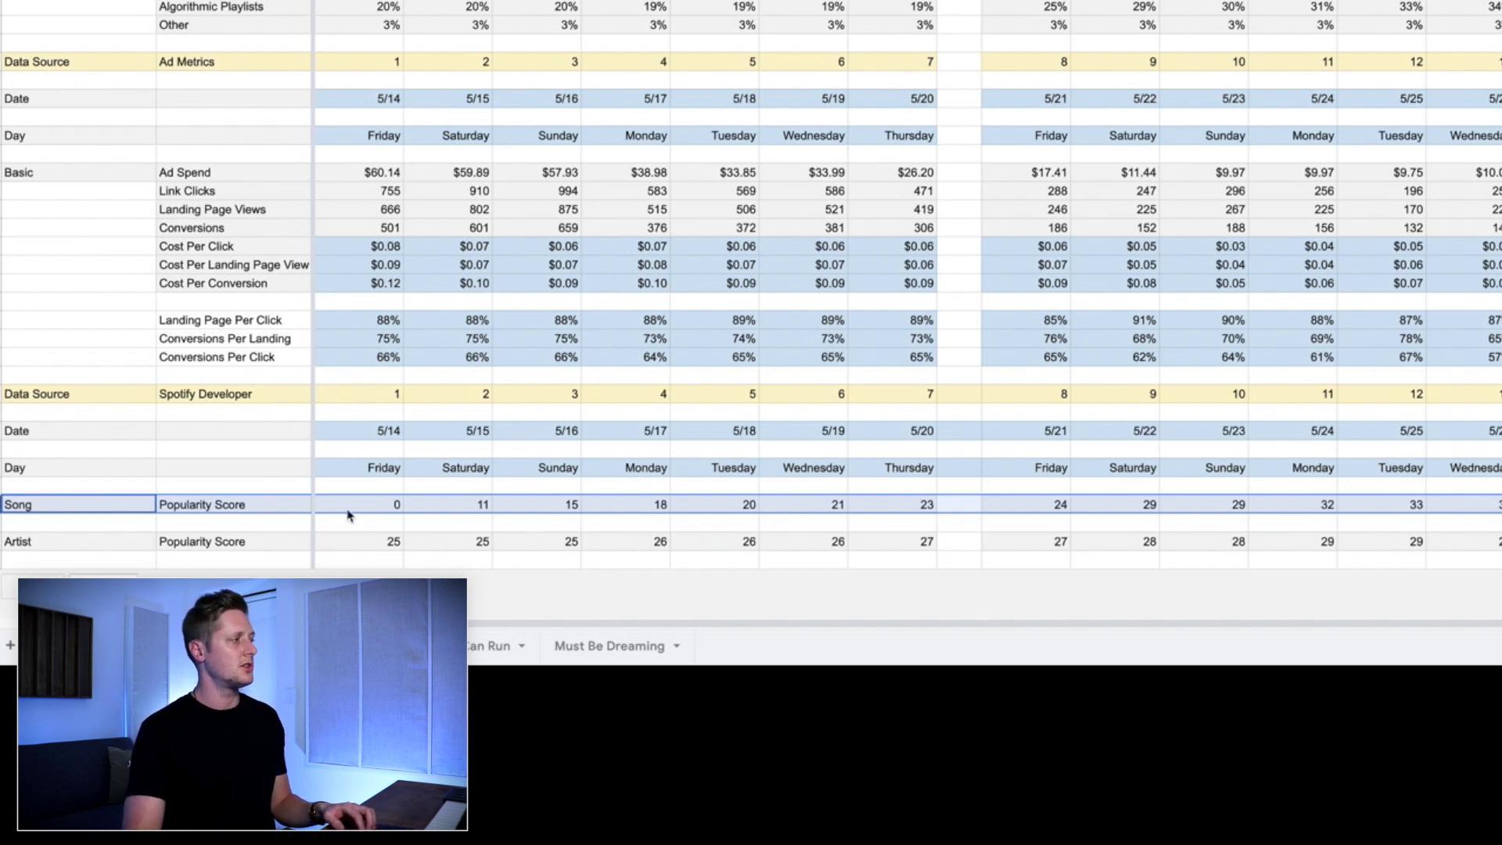
click(78, 541)
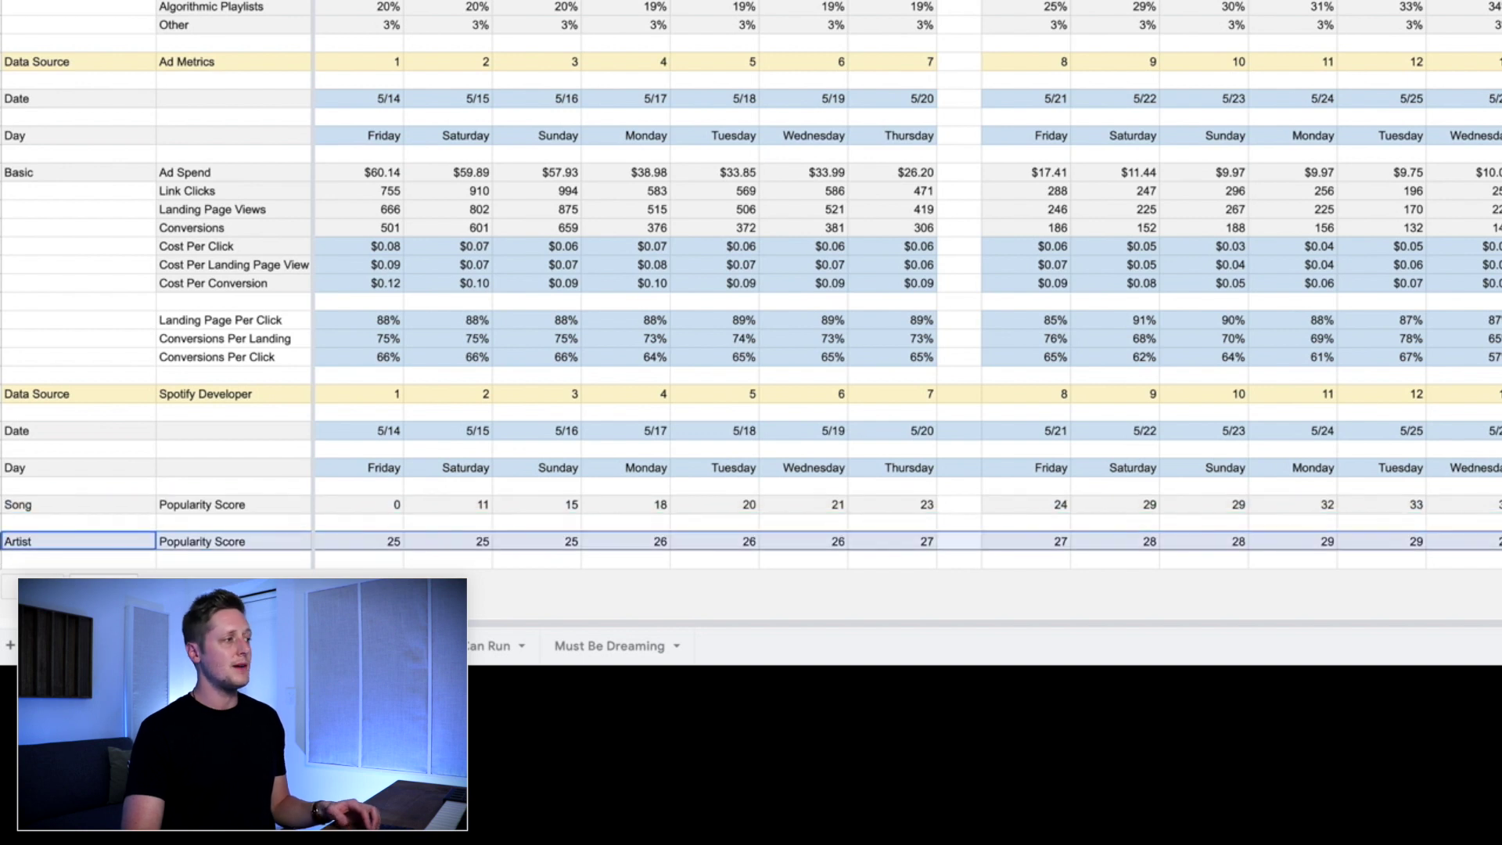